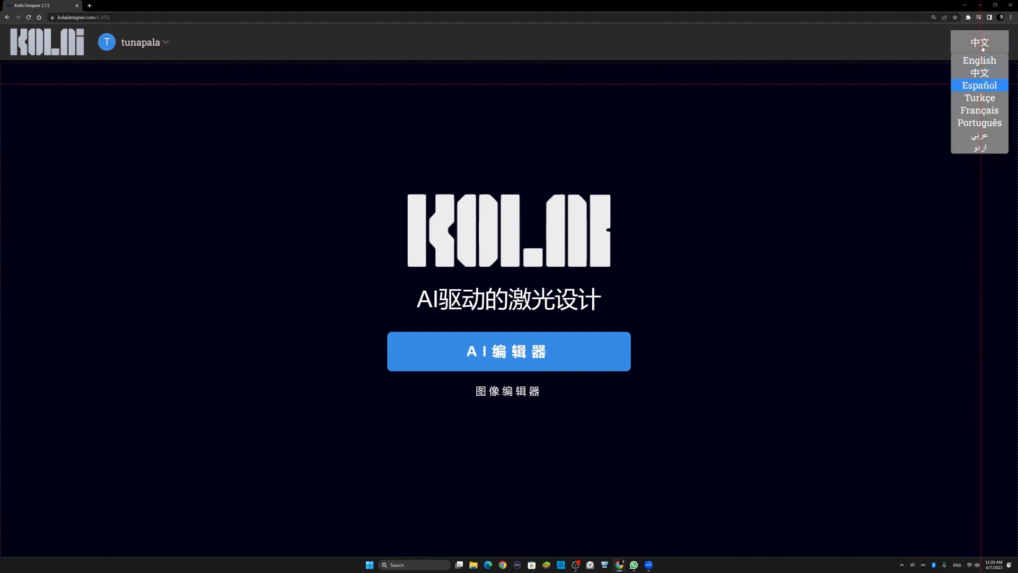
Try the start page in other interface languages, including Arabic
left_click(979, 43)
left_click(984, 98)
left_click(979, 42)
left_click(980, 134)
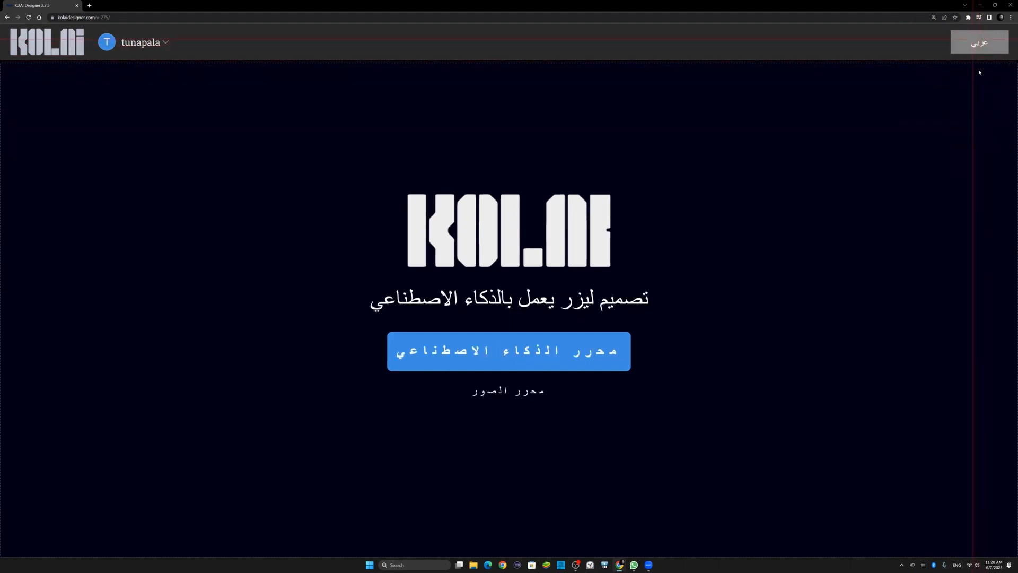
Set the interface language to English and load the first jeans photo from the 004 folder into the AI Editor
left_click(979, 42)
left_click(975, 62)
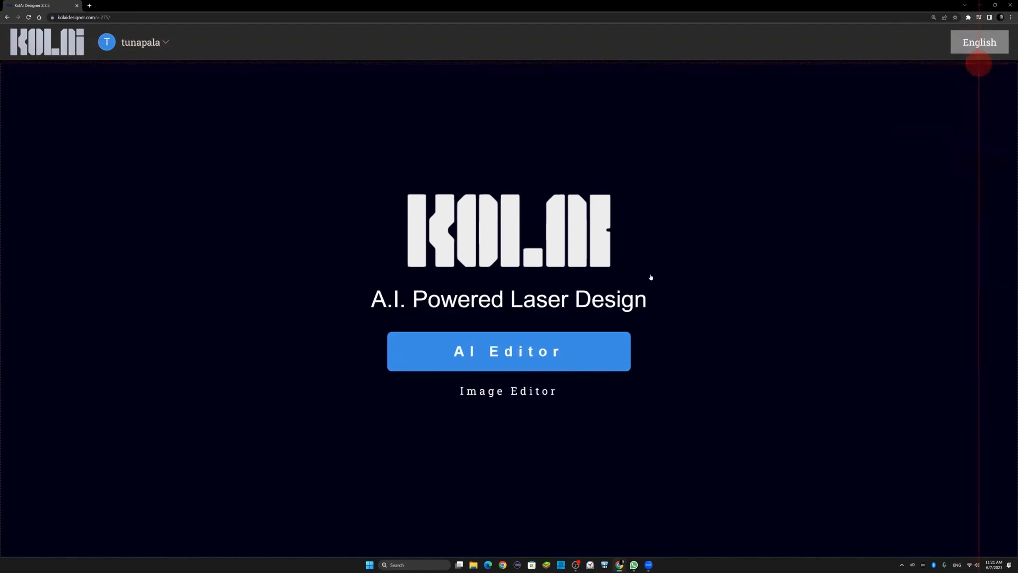
left_click(504, 352)
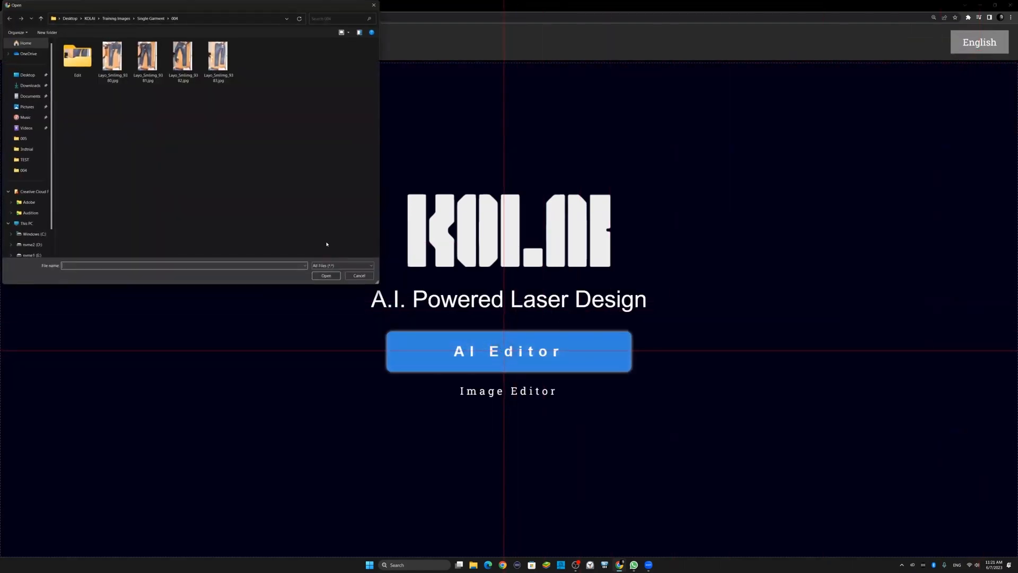
double_click(113, 60)
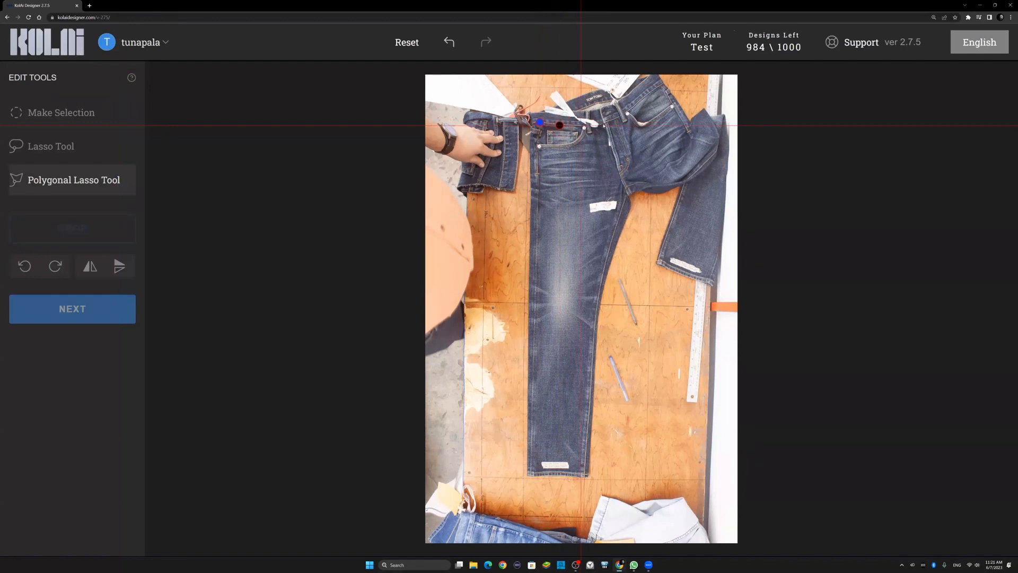
Outline the flat jeans leg from waistband to hem with the Polygonal Lasso Tool and crop the photo to it
left_click(581, 126)
left_click(602, 124)
left_click(614, 159)
left_click(622, 189)
left_click(616, 210)
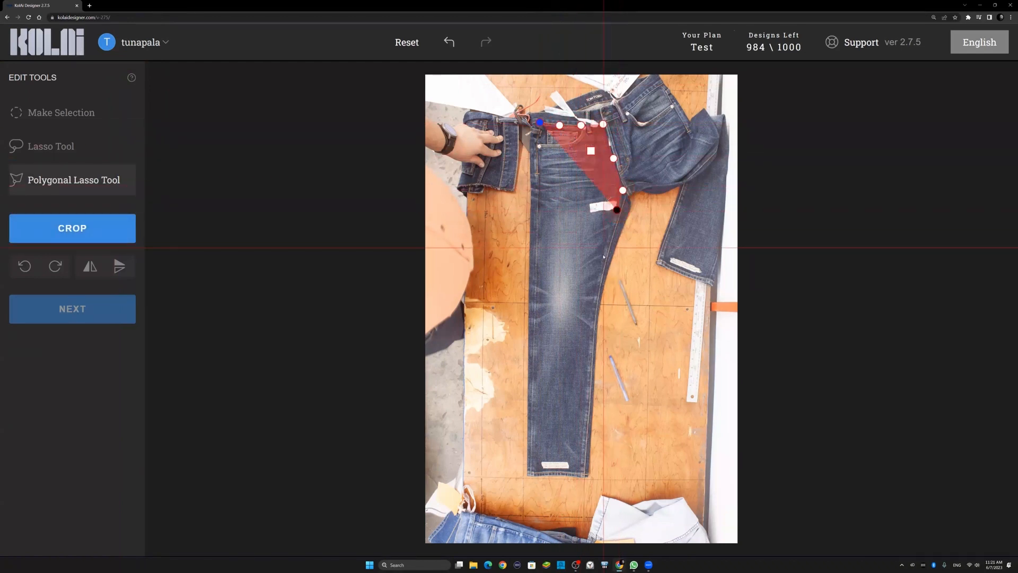
left_click(603, 255)
left_click(591, 308)
left_click(586, 379)
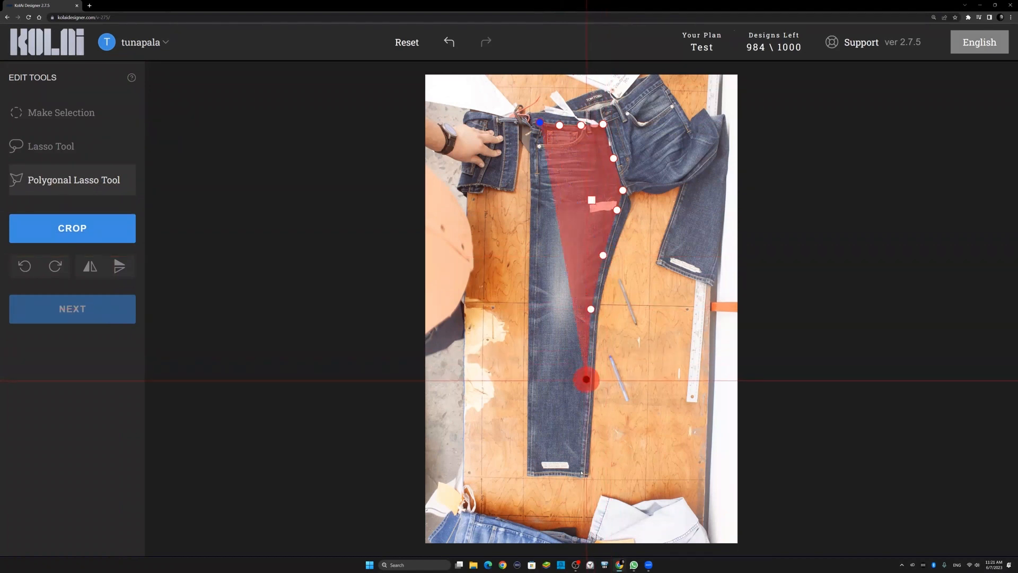
left_click(579, 469)
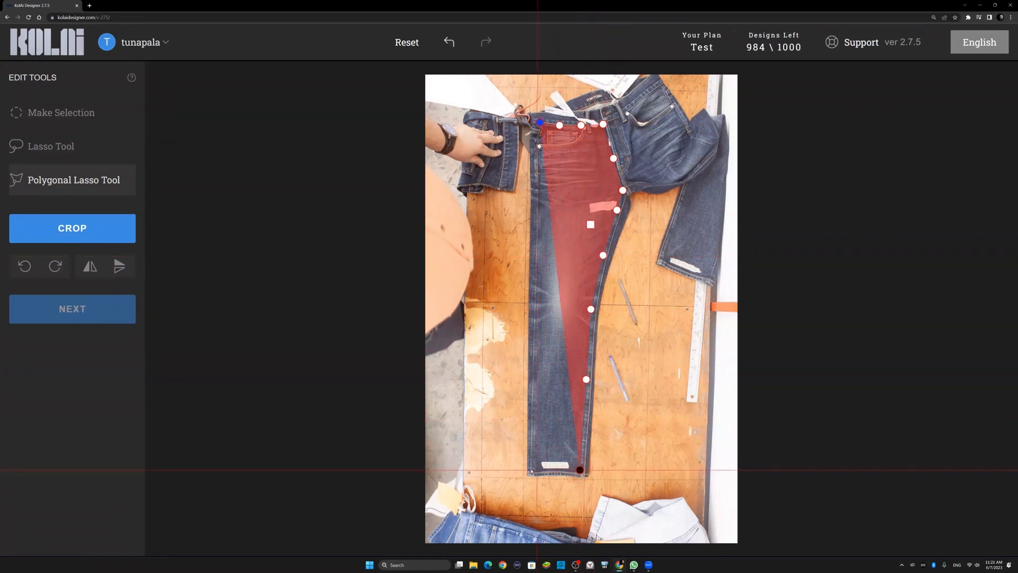
left_click(532, 469)
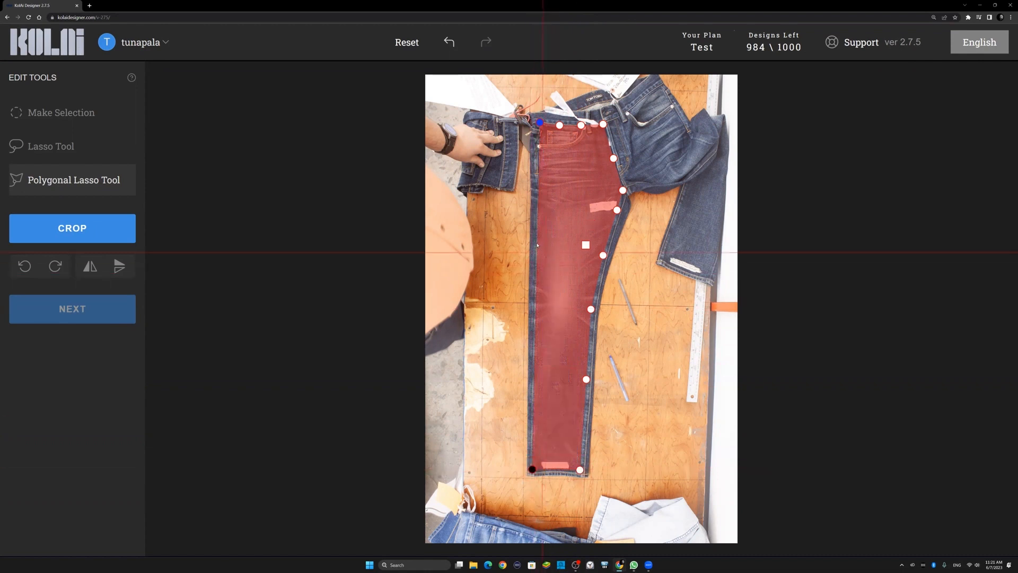
left_click(536, 241)
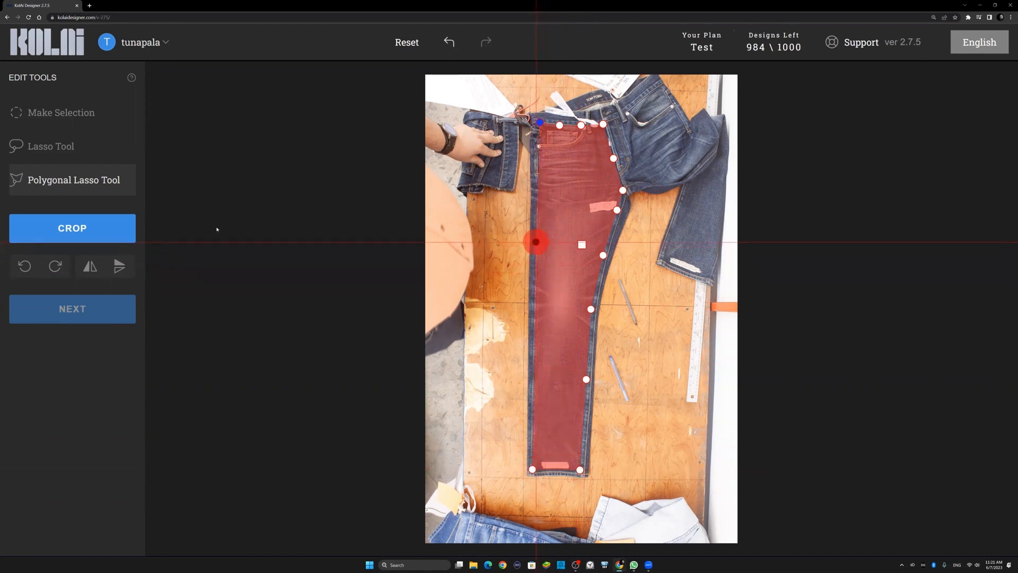
left_click(106, 232)
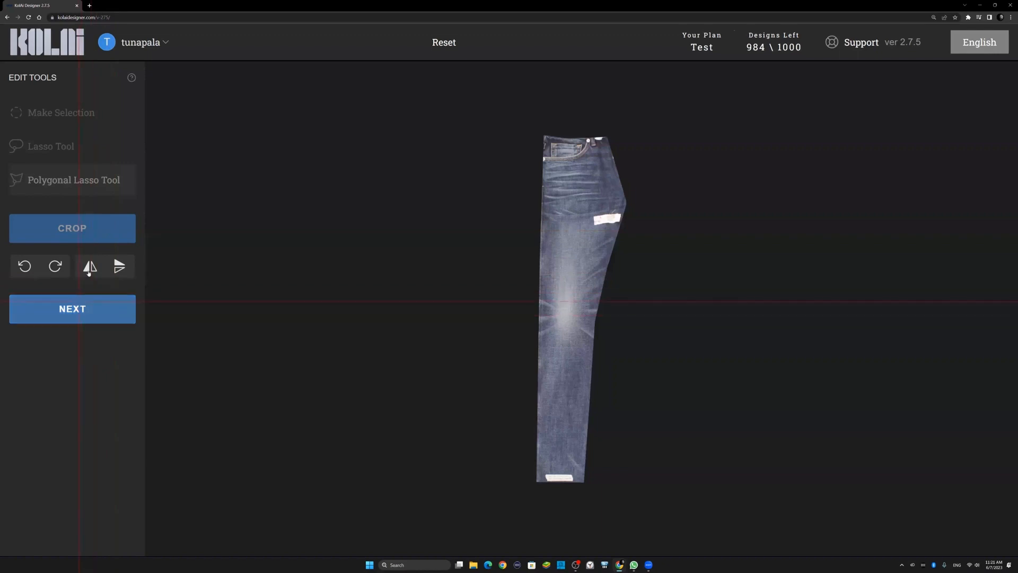
Try flipping the cropped jeans leg horizontally and vertically
left_click(97, 272)
left_click(98, 272)
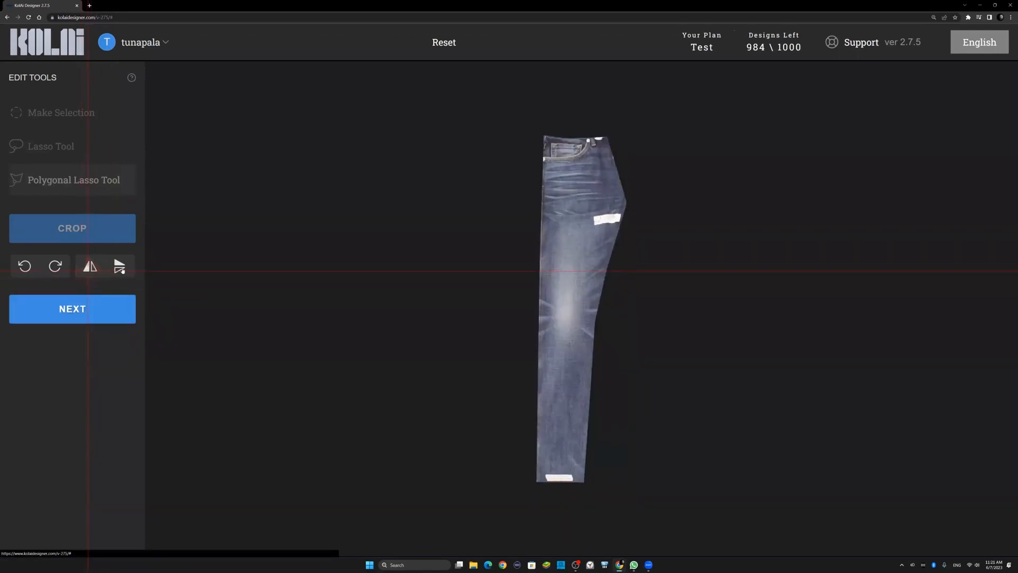
left_click(121, 269)
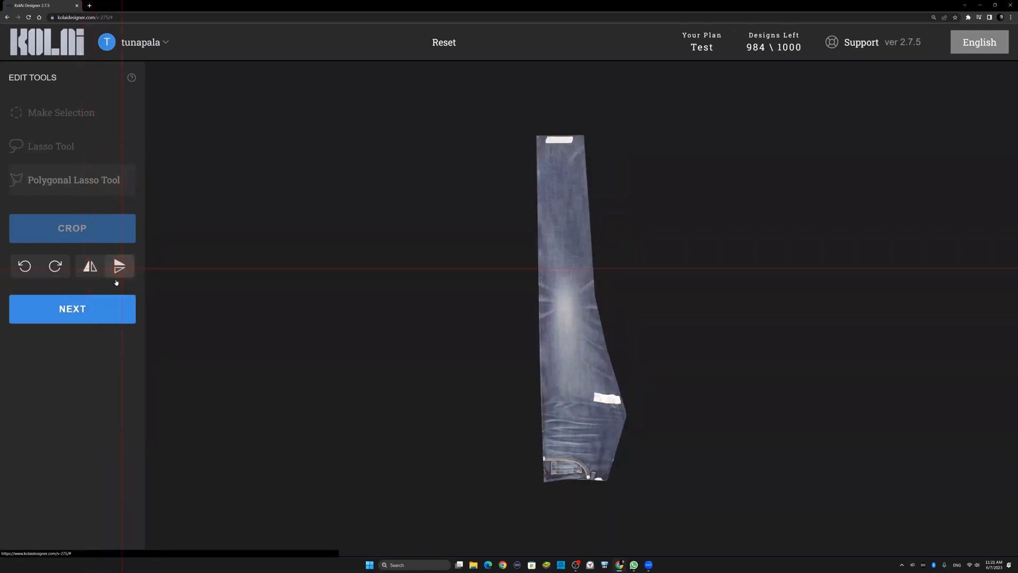
Proceed to image editing and apply Brightness/Contrast to the cropped leg, with brightness slightly raised and contrast at -7
left_click(84, 310)
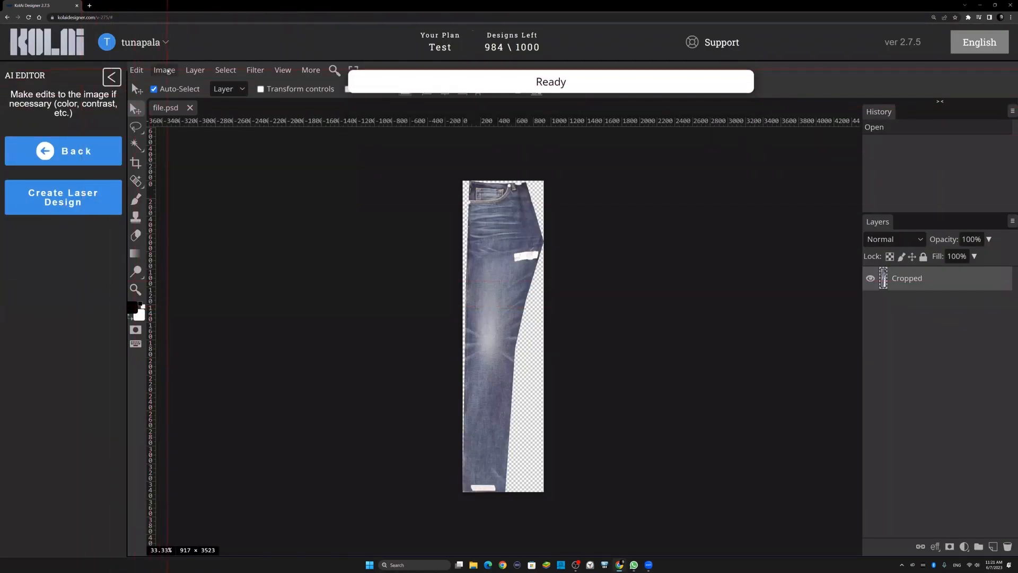
left_click(165, 70)
mouse_move(226, 86)
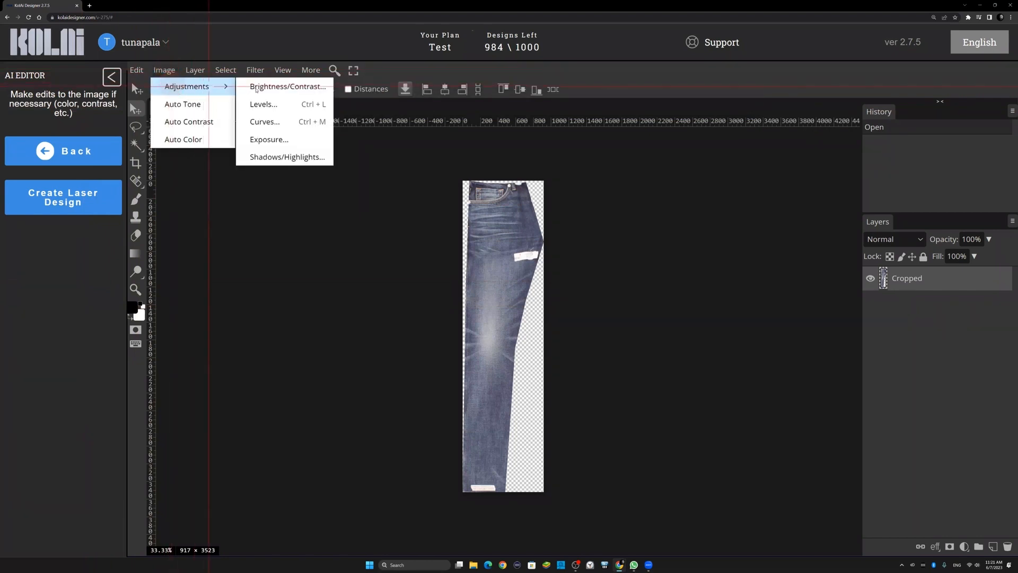
left_click(256, 88)
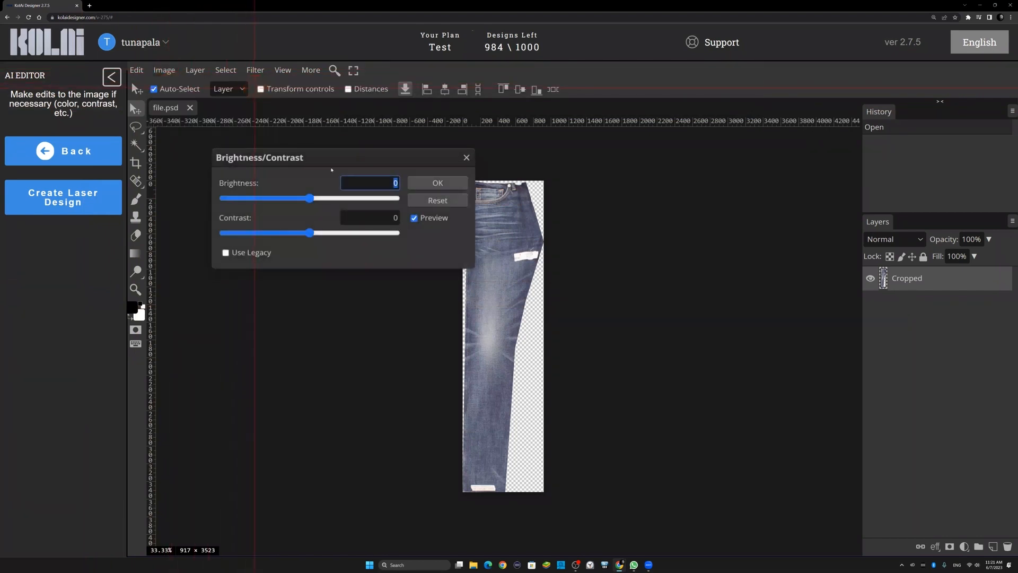
left_click(312, 200)
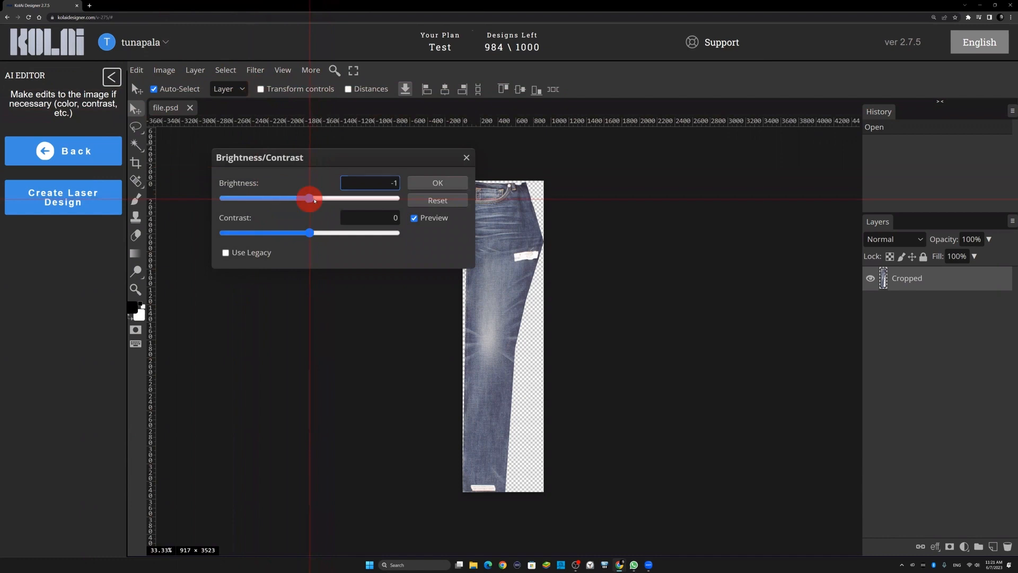
left_click_drag(311, 198, 314, 198)
left_click_drag(307, 233, 297, 233)
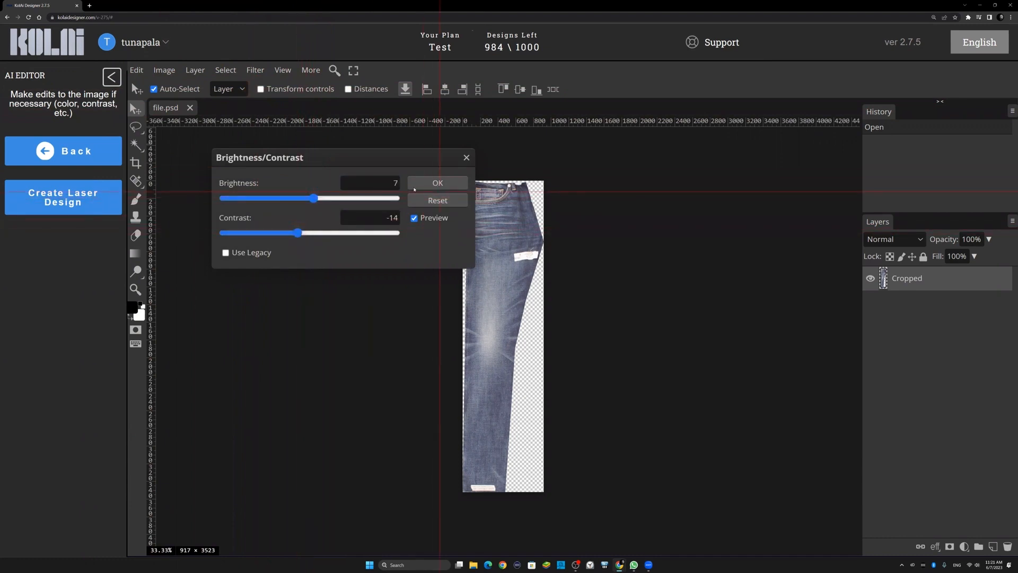
mouse_move(300, 233)
left_mouse_down()
mouse_move(356, 231)
mouse_move(268, 230)
mouse_move(303, 230)
left_mouse_up()
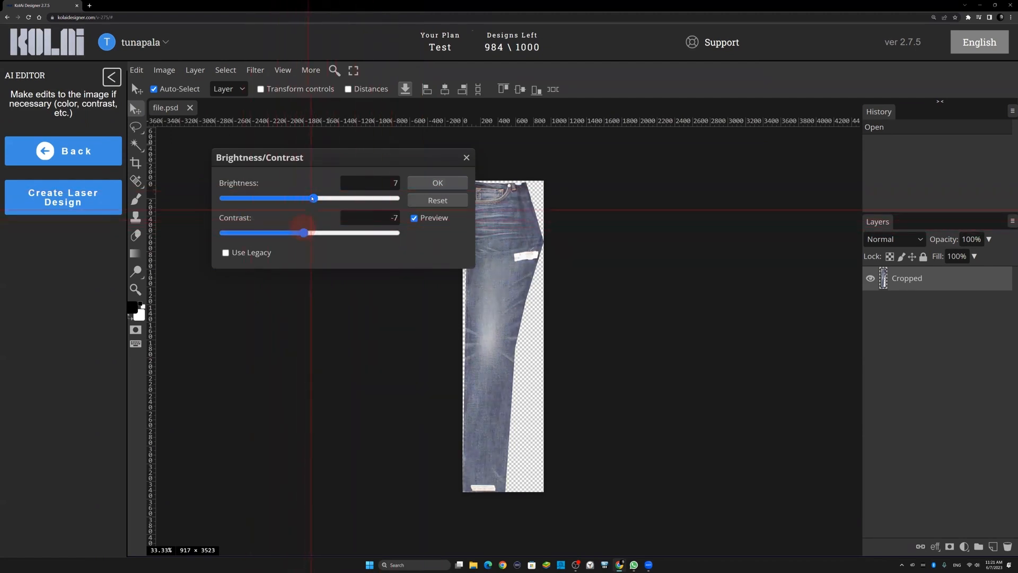
left_click_drag(313, 198, 311, 198)
left_click(440, 183)
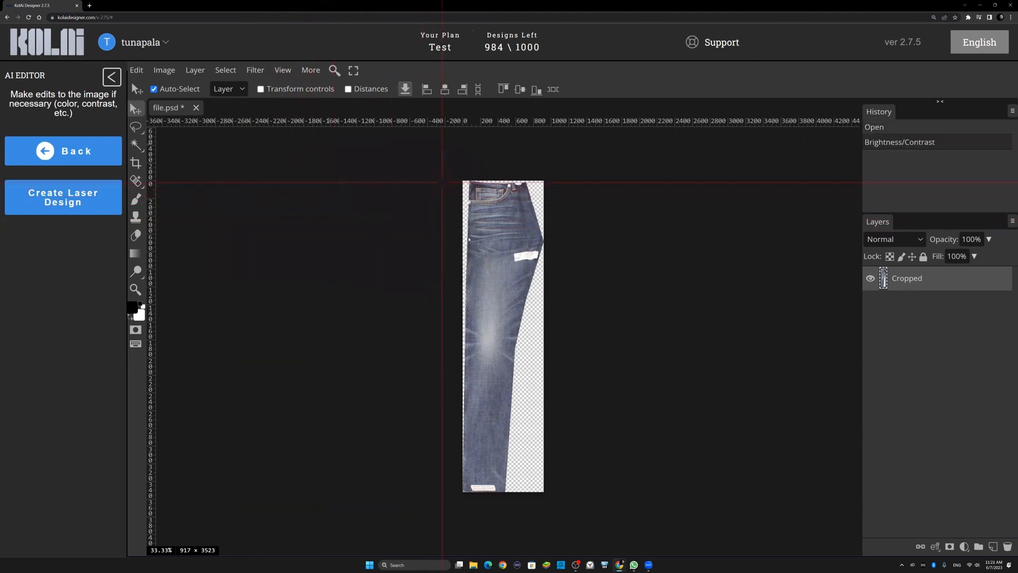
Remove the white tape label and loose thread on the upper thigh using the Spot Healing Brush at 41 px
key("z")
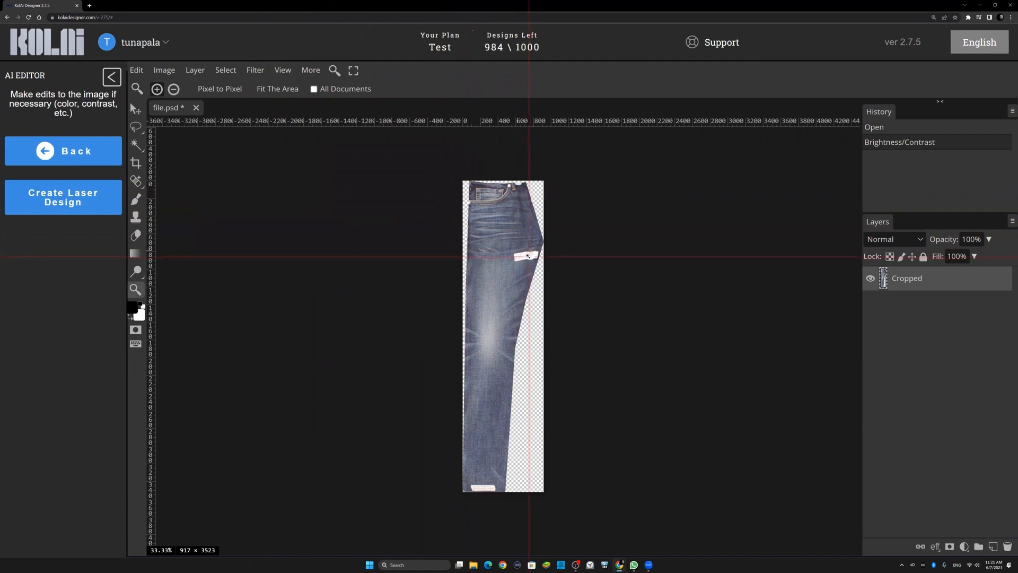
left_click_drag(527, 256, 559, 271)
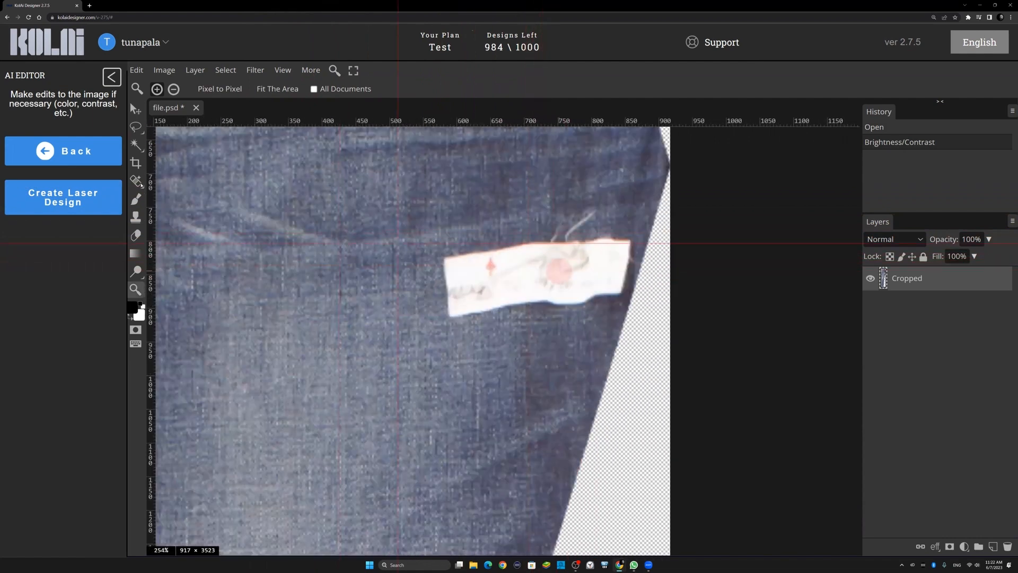
left_click(137, 182)
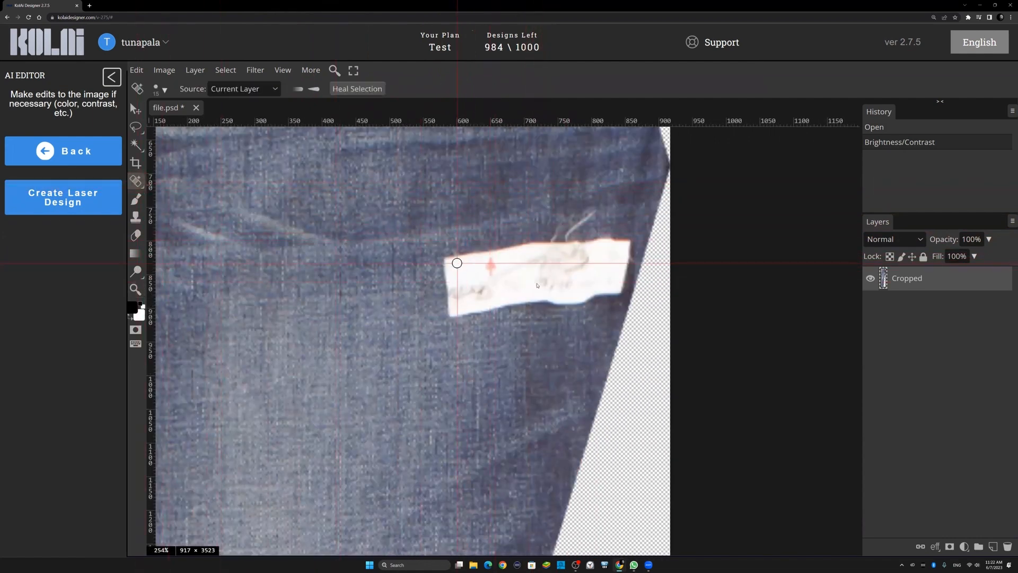
right_click(462, 263)
left_click_drag(543, 287, 551, 287)
mouse_move(449, 260)
left_mouse_down()
mouse_move(554, 244)
mouse_move(577, 222)
mouse_move(624, 240)
mouse_move(620, 271)
mouse_move(602, 289)
mouse_move(464, 309)
mouse_move(449, 297)
mouse_move(466, 284)
mouse_move(586, 273)
mouse_move(592, 261)
mouse_move(479, 271)
left_mouse_up()
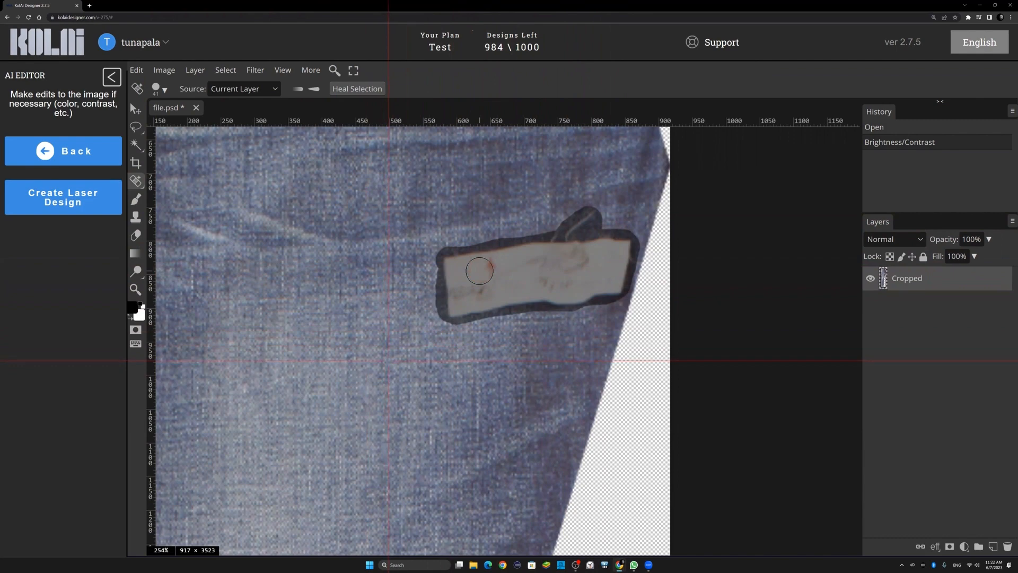
Cover the white tape label at the hem with cloned denim, using a 70 px Clone Tool brush at 11% hardness
left_click_drag(400, 454, 516, 154)
left_click_drag(451, 456, 513, 95)
left_click_drag(462, 433, 488, 149)
left_click_drag(470, 443, 483, 307)
left_click(135, 217)
right_click(477, 302)
left_click(578, 327)
left_click(554, 354)
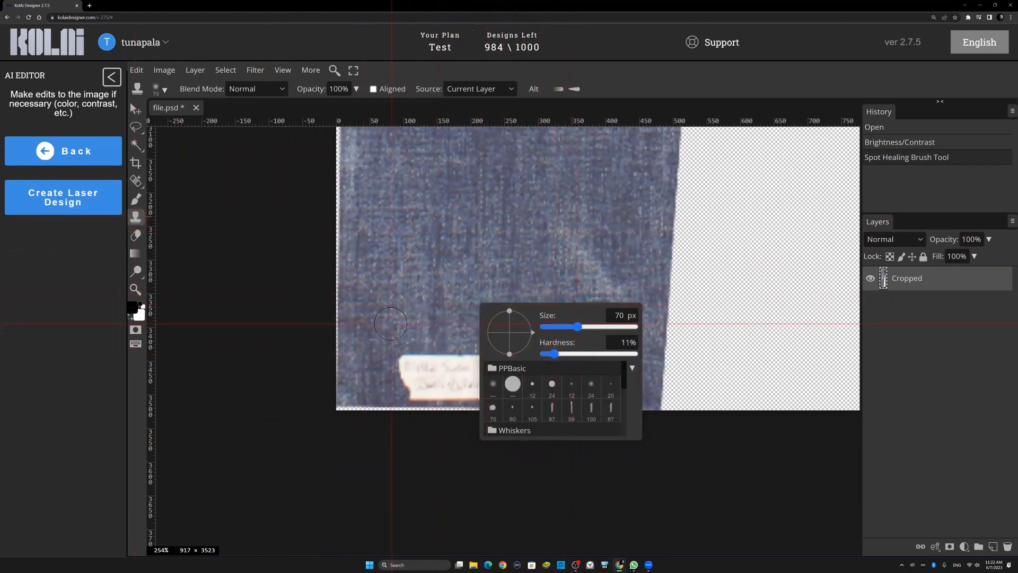
left_click(389, 323)
left_click(433, 356)
mouse_move(431, 356)
left_mouse_down()
mouse_move(554, 356)
mouse_move(574, 380)
mouse_move(513, 391)
mouse_move(404, 387)
mouse_move(579, 393)
left_mouse_up()
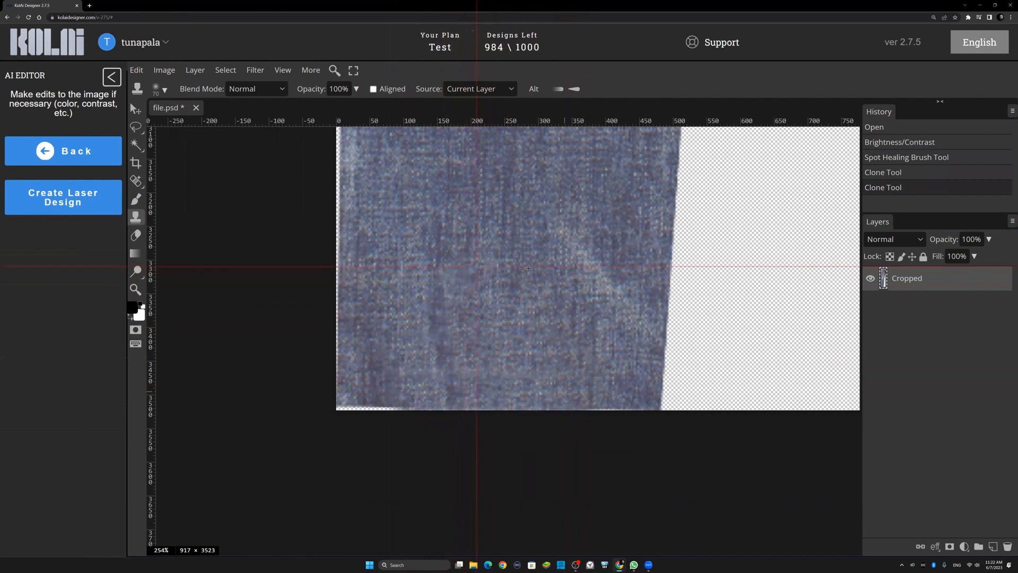
Set up the Dodge Tool for the thigh area with a 17 px brush, 0% hardness and 26% exposure
scroll(483, 268, "up", 10)
scroll(528, 268, "down", 3)
scroll(529, 268, "down", 4)
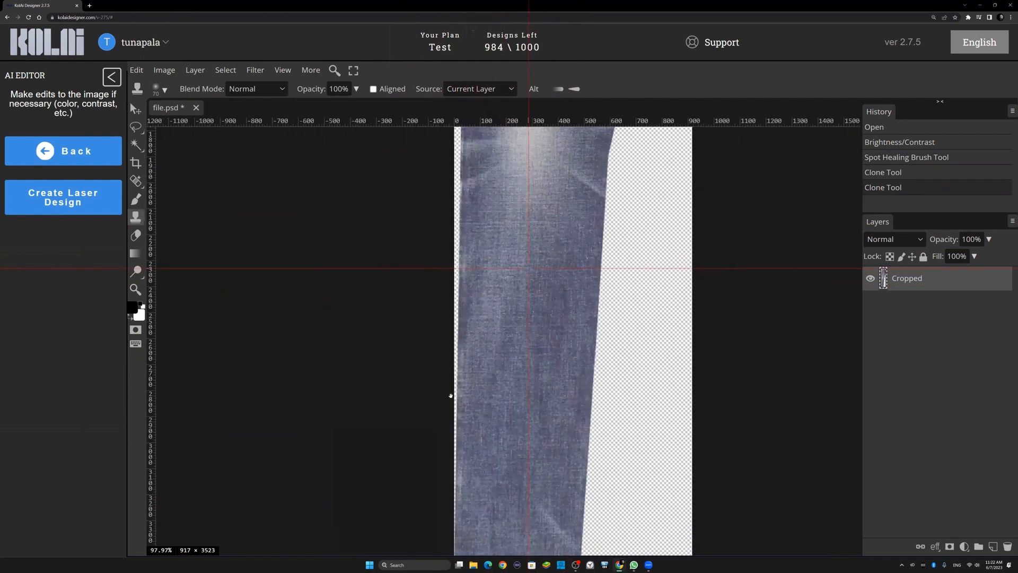
left_click_drag(529, 173, 451, 459)
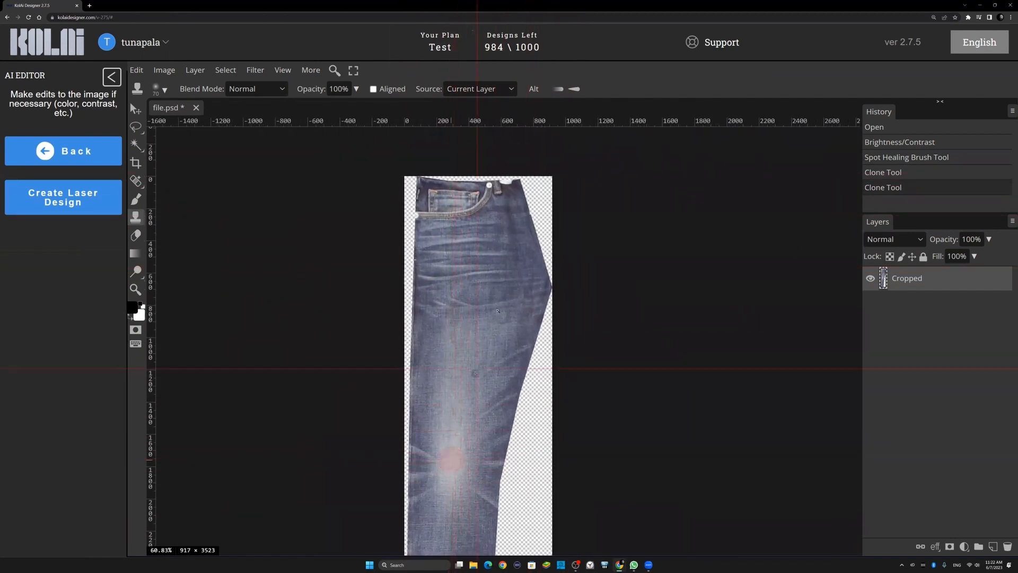
key("z")
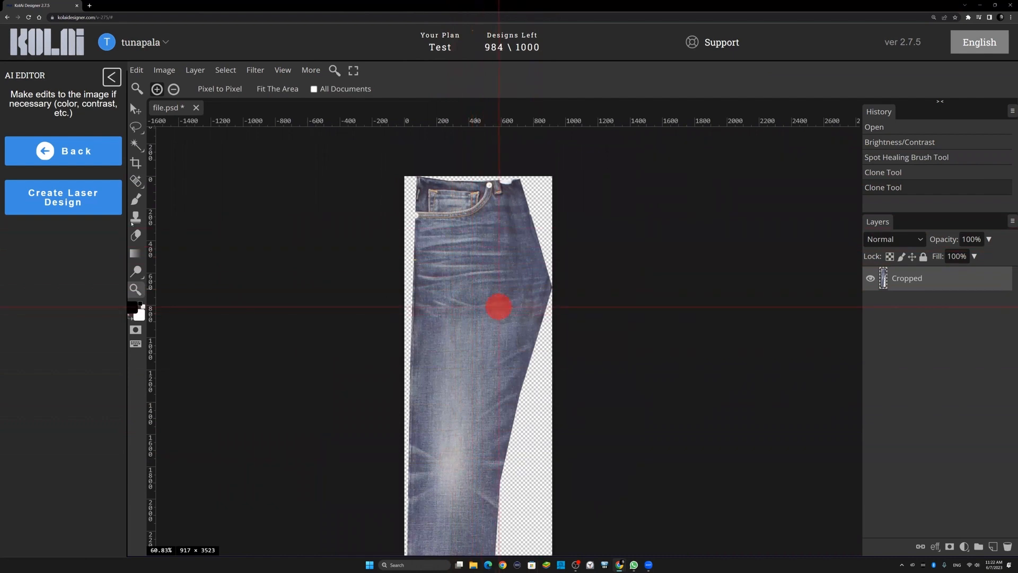
left_click(498, 307)
left_click(498, 306)
left_click(498, 306)
left_click(499, 306)
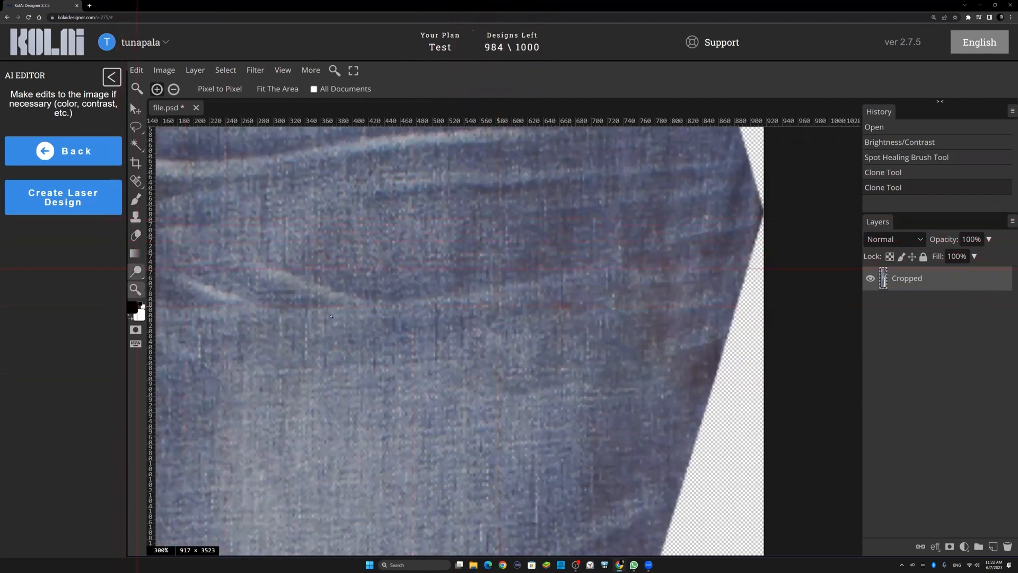
right_click(136, 270)
right_click(330, 316)
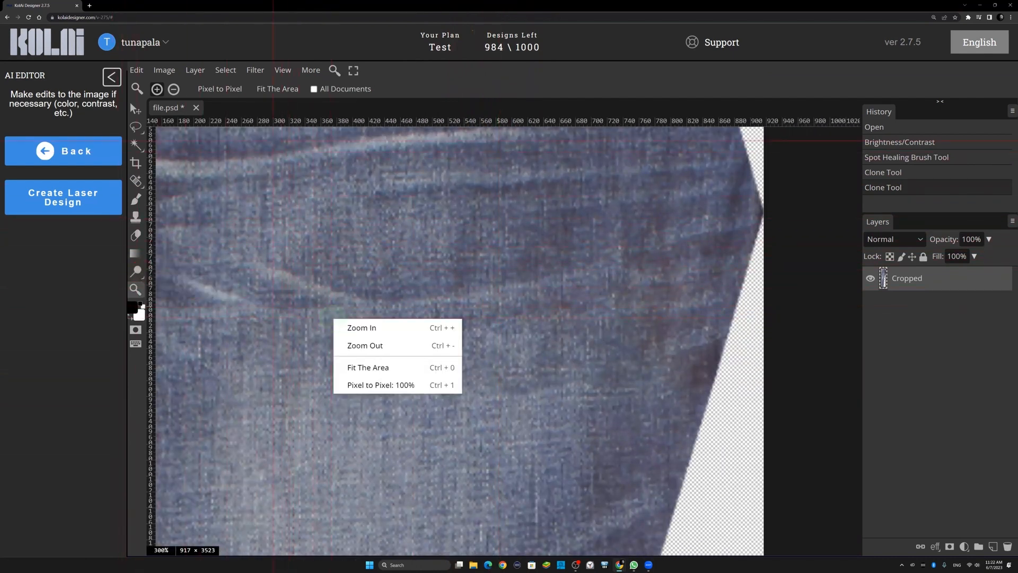
key("o")
right_click(328, 340)
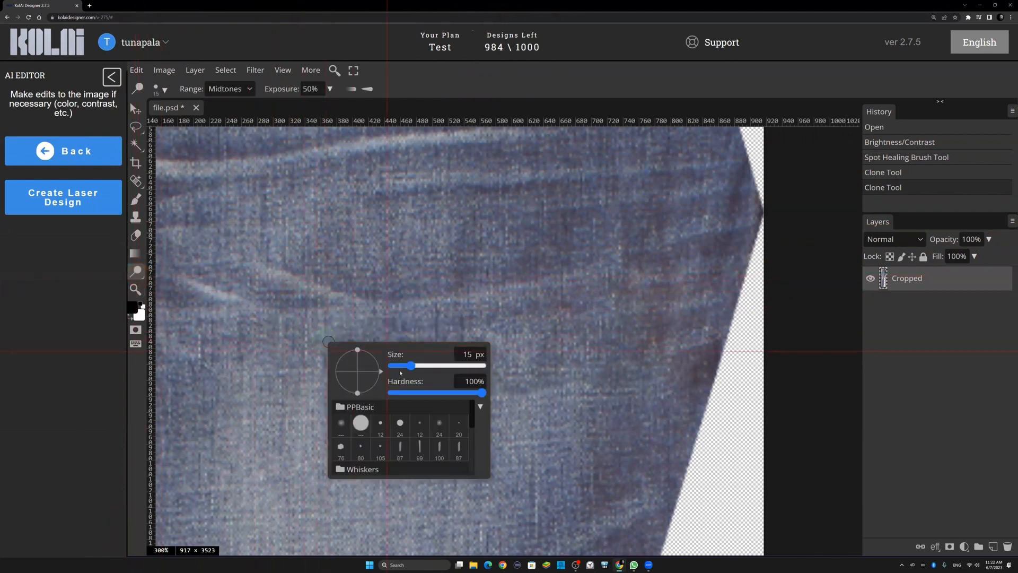
left_click_drag(415, 392, 357, 390)
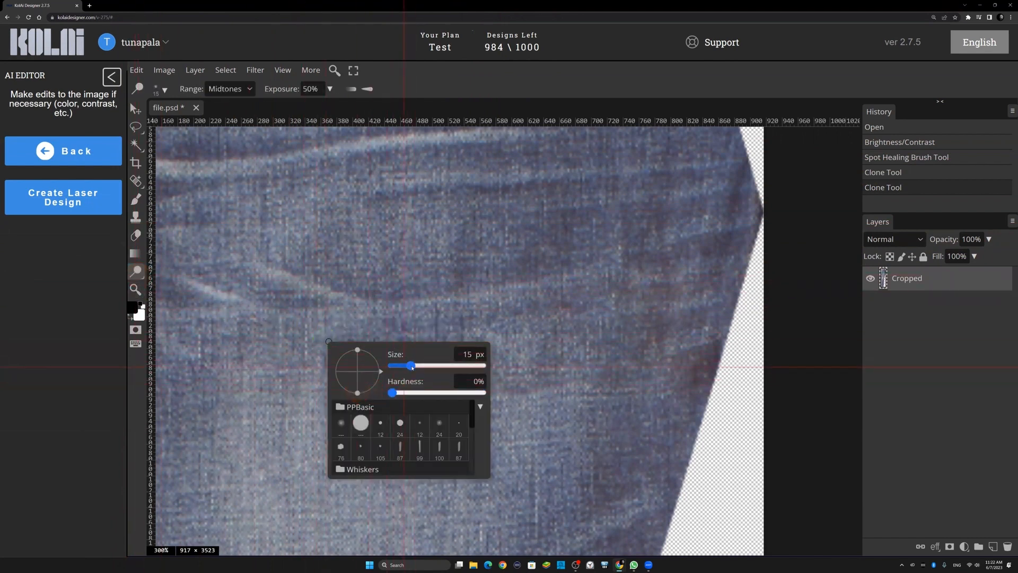
left_click_drag(411, 365, 416, 366)
left_click(330, 89)
left_click_drag(299, 106, 285, 106)
Lighten the whisker creases across the upper thigh toward the outer edge with Dodge Tool strokes on the midtones
left_click(369, 300)
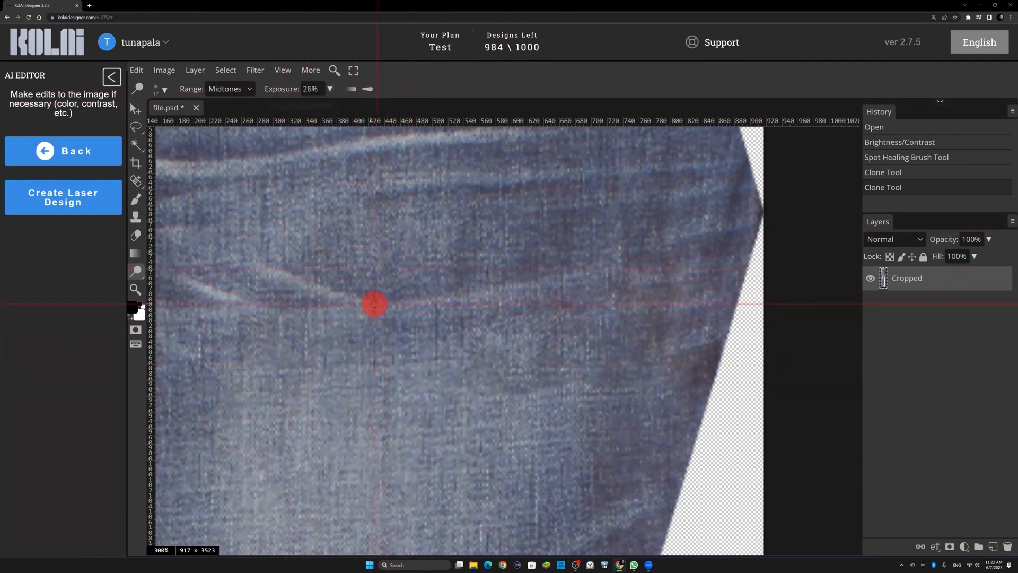
left_click(480, 294)
left_click(552, 278)
left_click(613, 265)
left_click(722, 186)
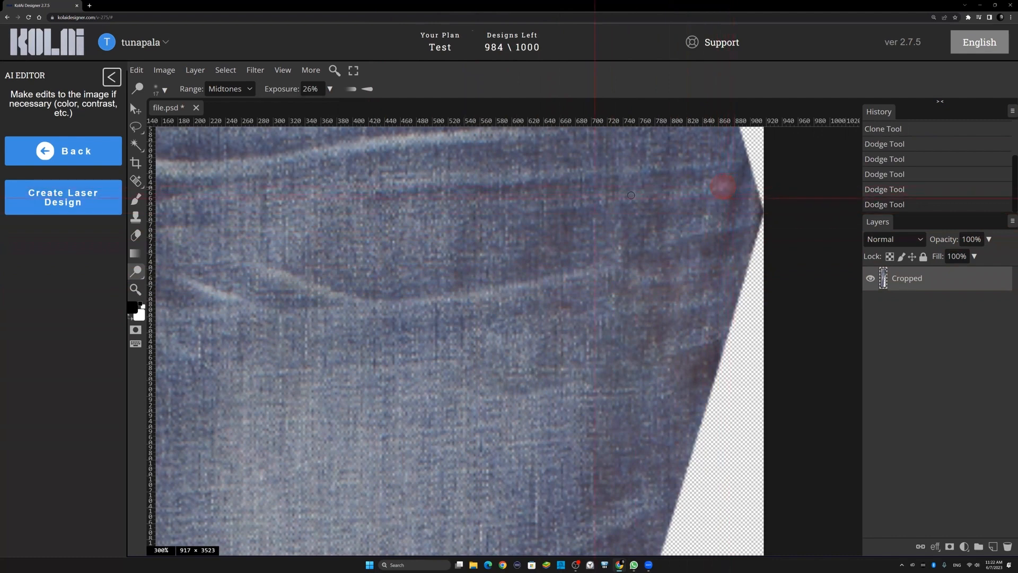
left_click(447, 203)
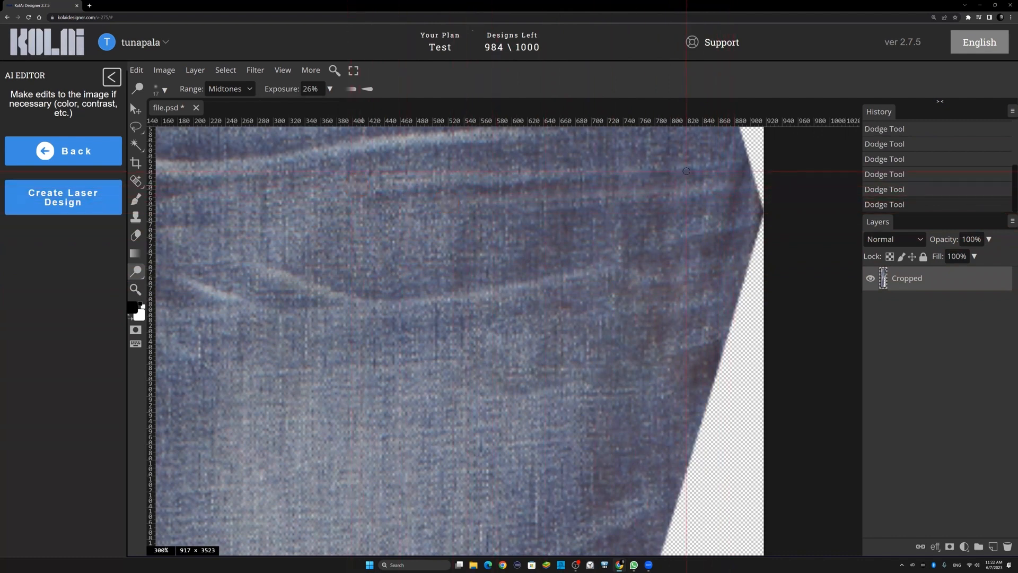
Lighten the remaining whisker creases below the front pocket and across the upper thigh with Dodge Tool strokes
left_click(711, 165)
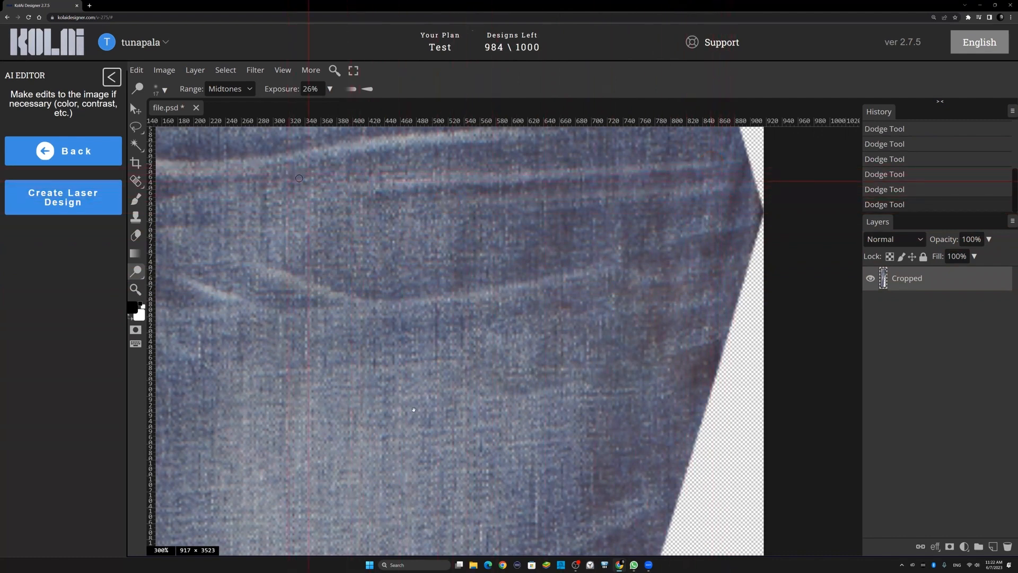
left_click_drag(391, 234, 411, 459)
left_click_drag(411, 381, 469, 482)
left_click_drag(490, 247, 497, 339)
mouse_move(526, 268)
left_mouse_down()
mouse_move(647, 272)
mouse_move(515, 268)
left_mouse_up()
mouse_move(559, 232)
left_mouse_down()
mouse_move(695, 227)
mouse_move(619, 229)
left_mouse_up()
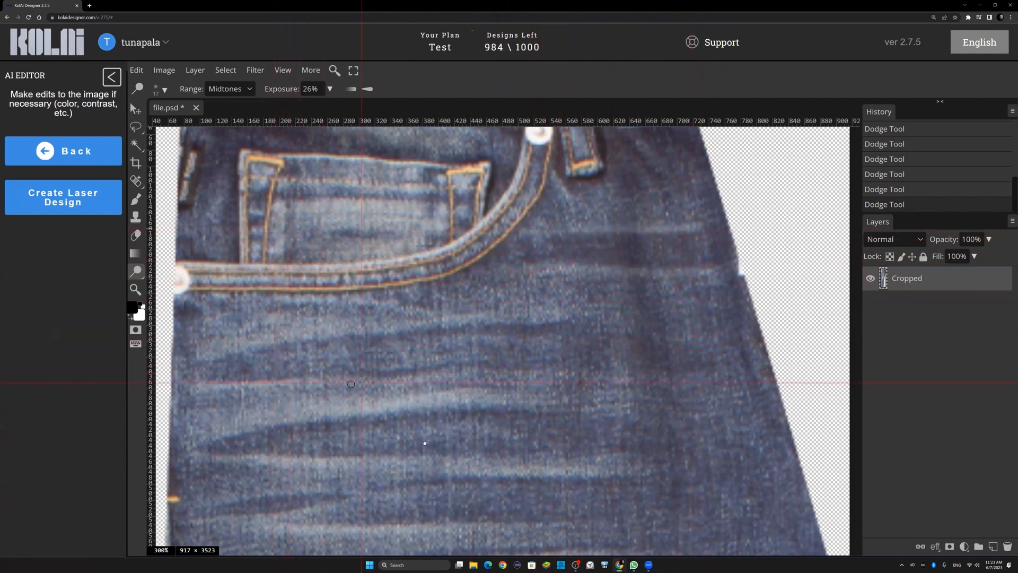
left_click_drag(425, 443, 425, 308)
left_click_drag(391, 395, 653, 390)
left_click_drag(516, 392, 552, 393)
Switch to the Burn Tool with a 15 px, 0% hardness brush and set its exposure to 15%
right_click(136, 271)
left_click(182, 289)
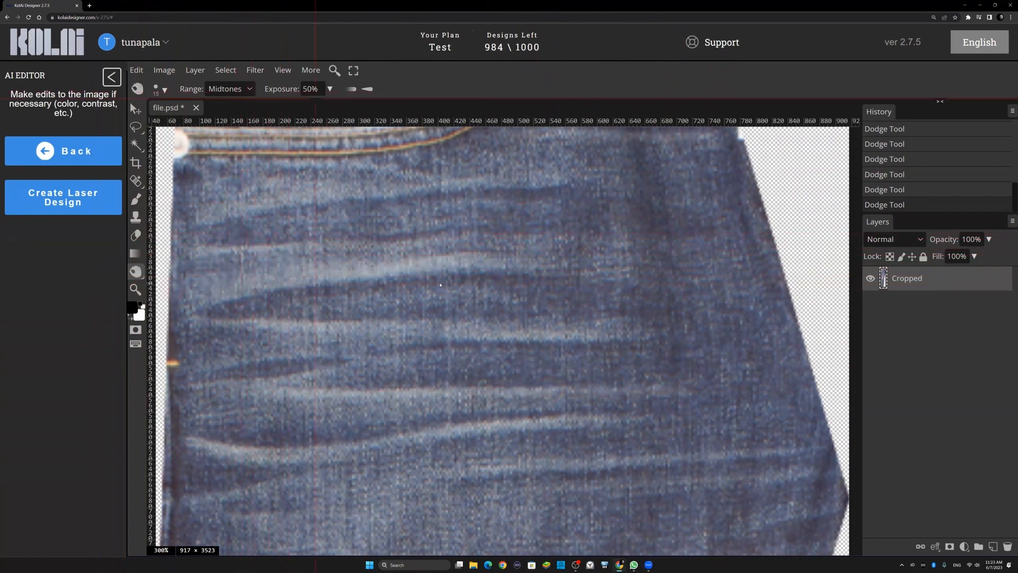
right_click(352, 232)
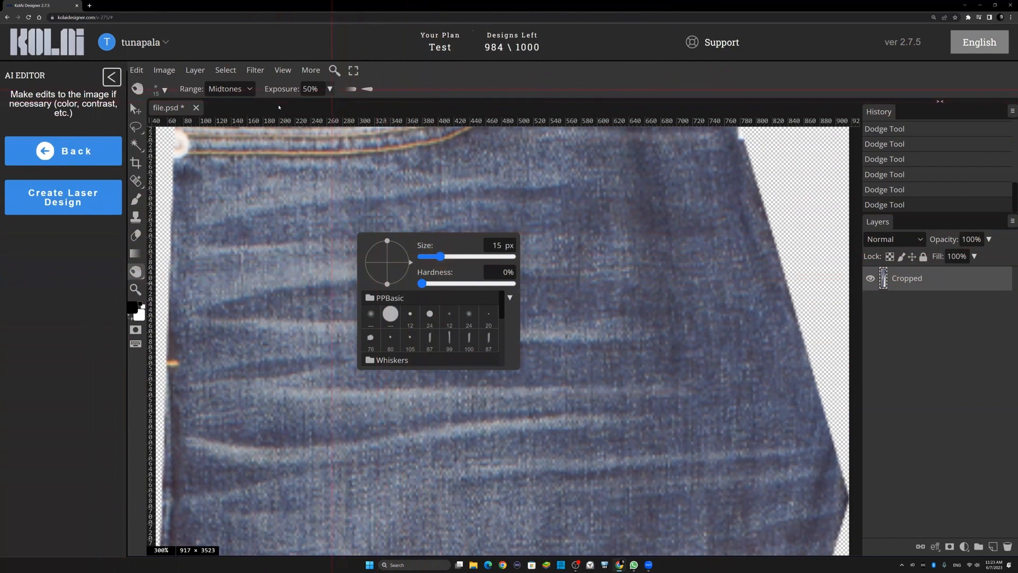
left_click(329, 88)
left_click_drag(299, 106, 281, 106)
Darken the shadow lines between the whisker creases on the upper thigh with Burn Tool strokes on the midtones
left_click_drag(249, 246, 347, 236)
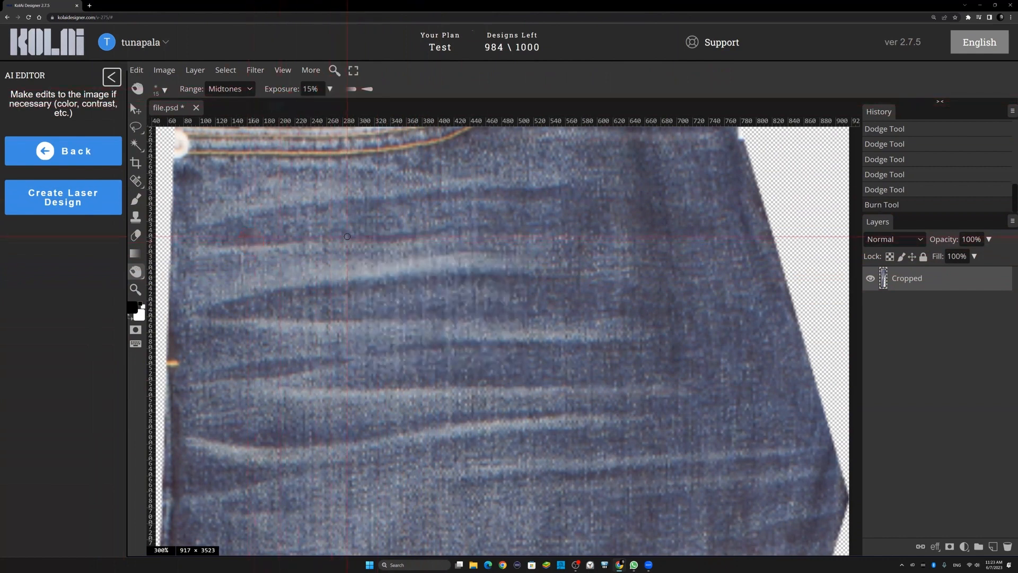
left_click_drag(465, 230, 562, 223)
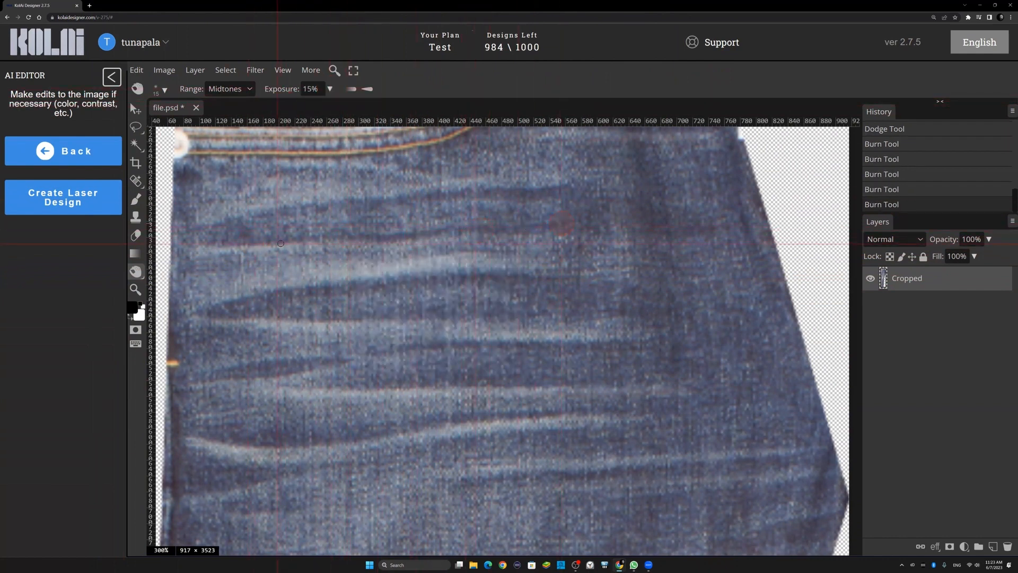
left_click(239, 246)
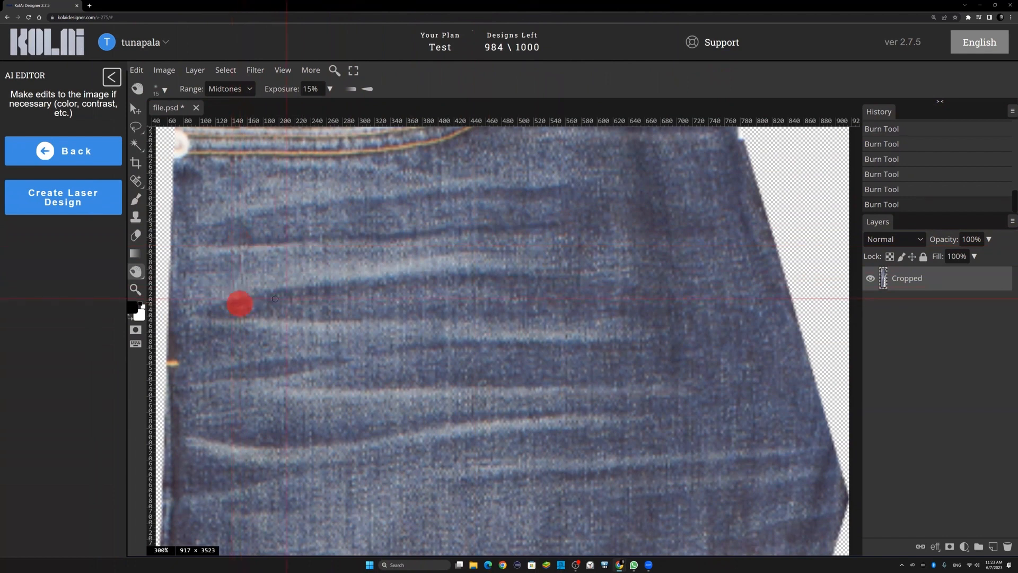
left_click_drag(342, 293, 544, 278)
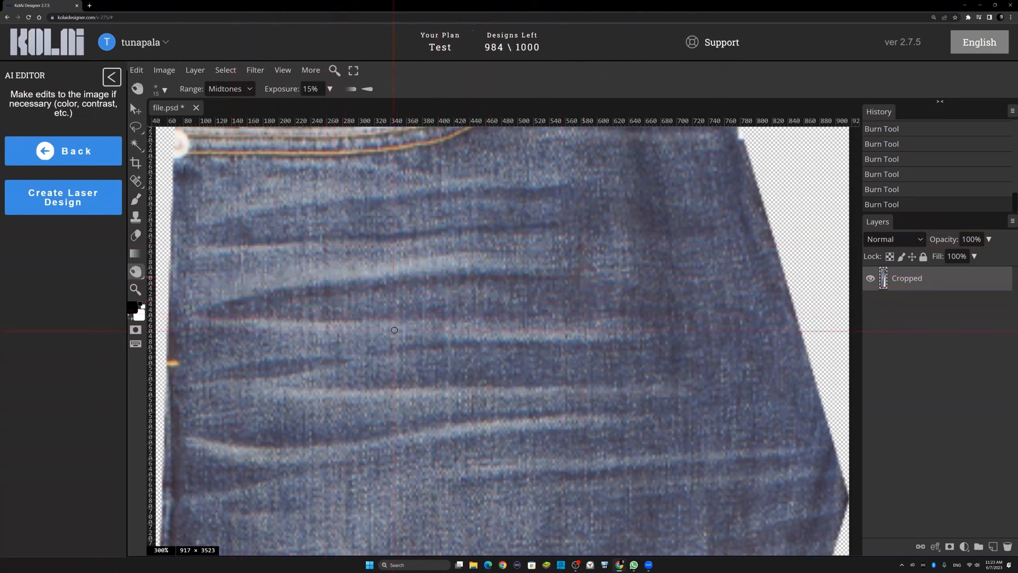
left_click(385, 352)
left_click_drag(382, 383, 599, 381)
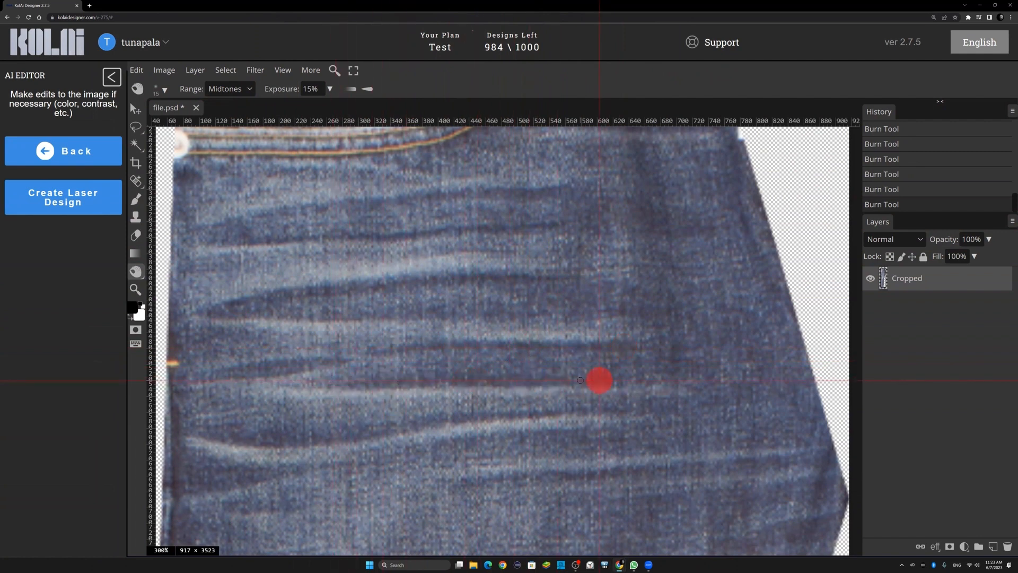
mouse_move(285, 435)
left_mouse_down()
mouse_move(549, 412)
mouse_move(496, 419)
left_mouse_up()
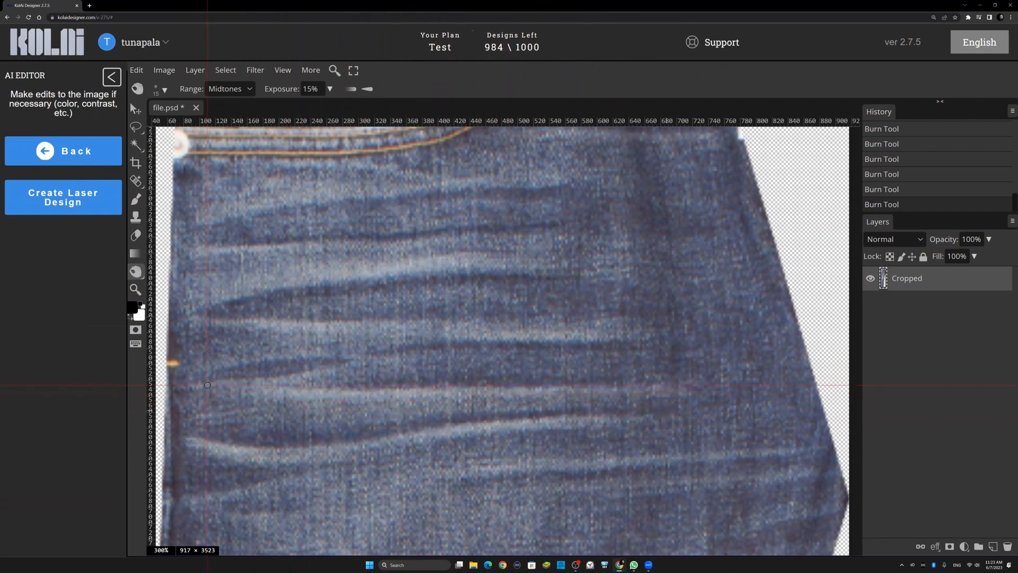
left_click_drag(237, 373, 303, 363)
left_click_drag(234, 372, 334, 368)
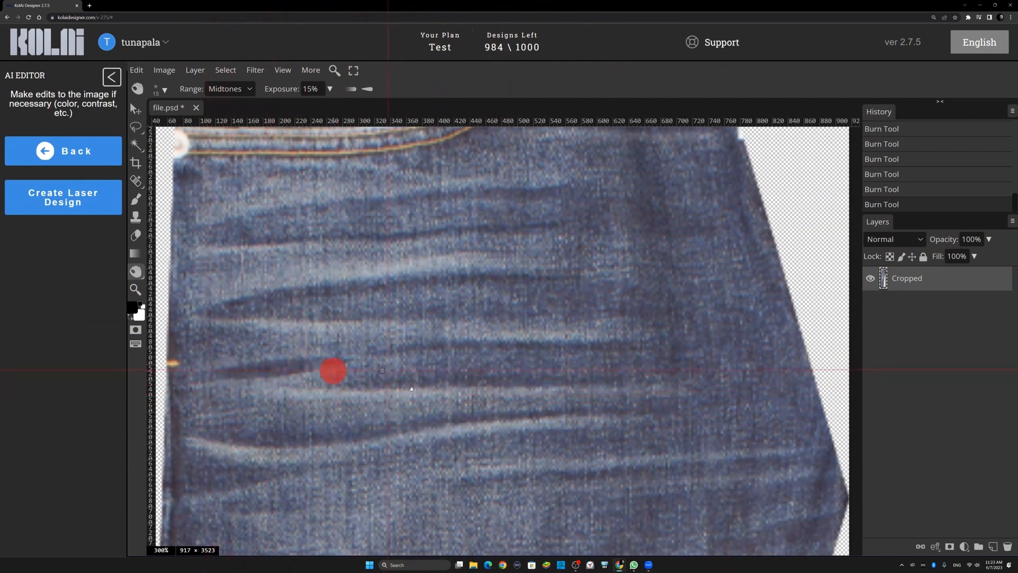
Add a new layer, stamp the 245 px Whiskers brush across the thigh below the existing creases, and invert the mark to white
scroll(371, 368, "down", 6)
scroll(413, 369, "down", 1)
left_click_drag(413, 370, 438, 331)
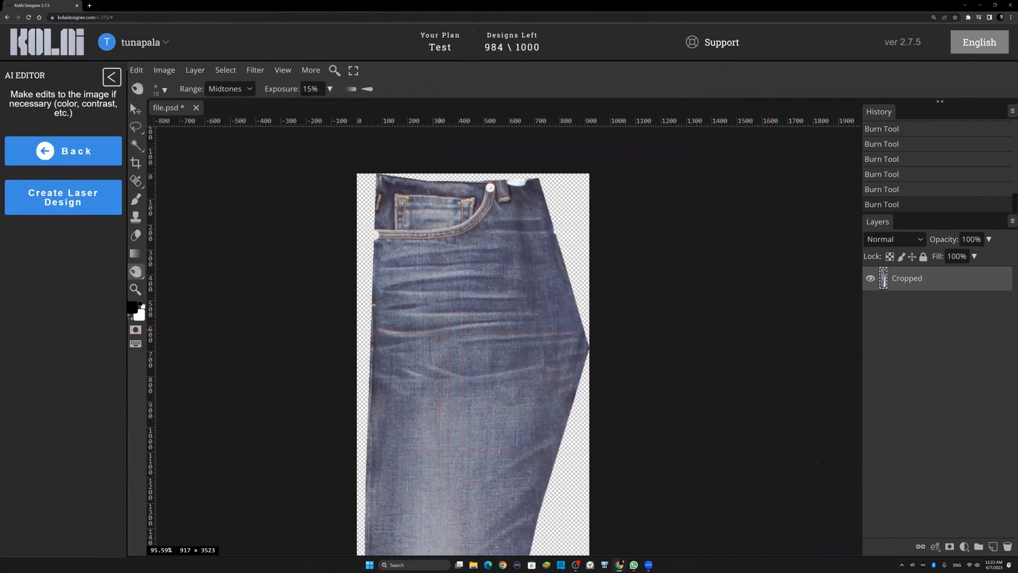
left_click(992, 546)
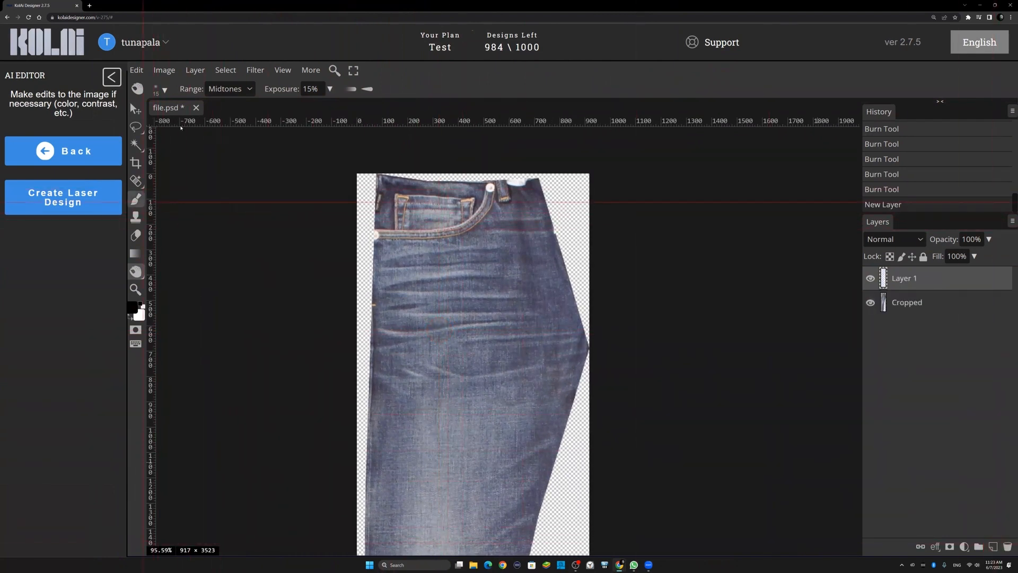
left_click(135, 199)
left_click(163, 91)
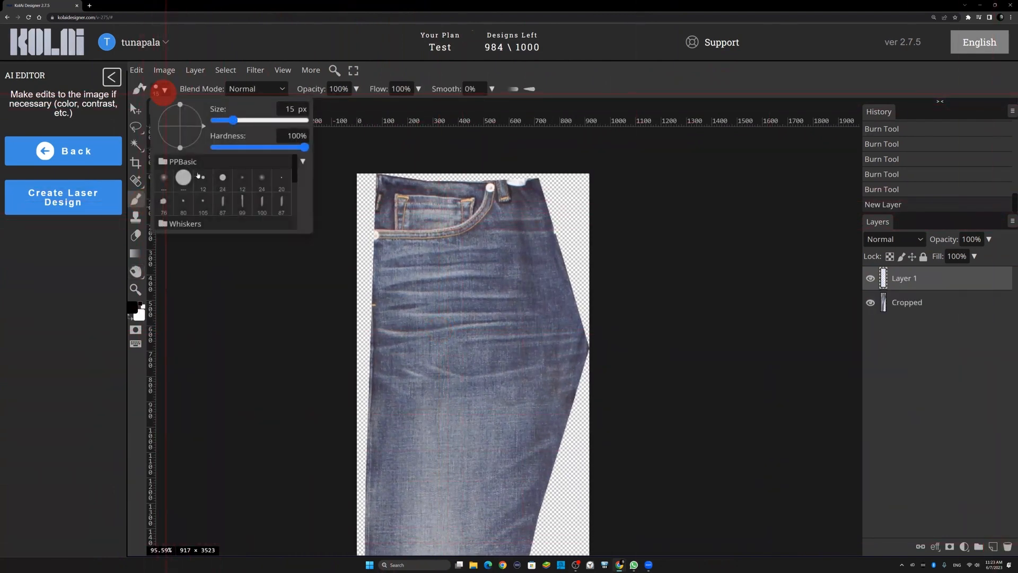
scroll(203, 180, "down", 3)
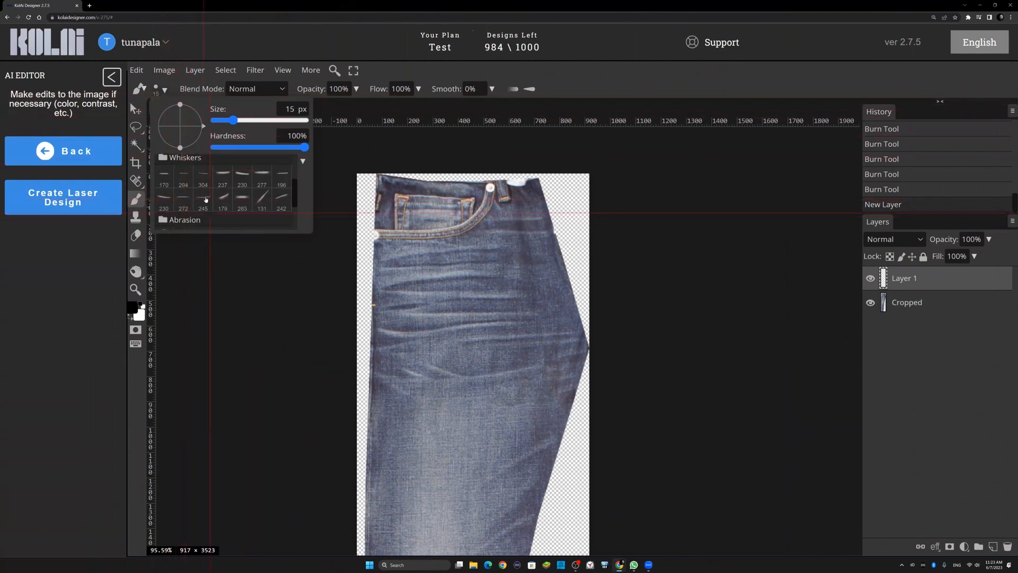
left_click(203, 200)
left_click(450, 378)
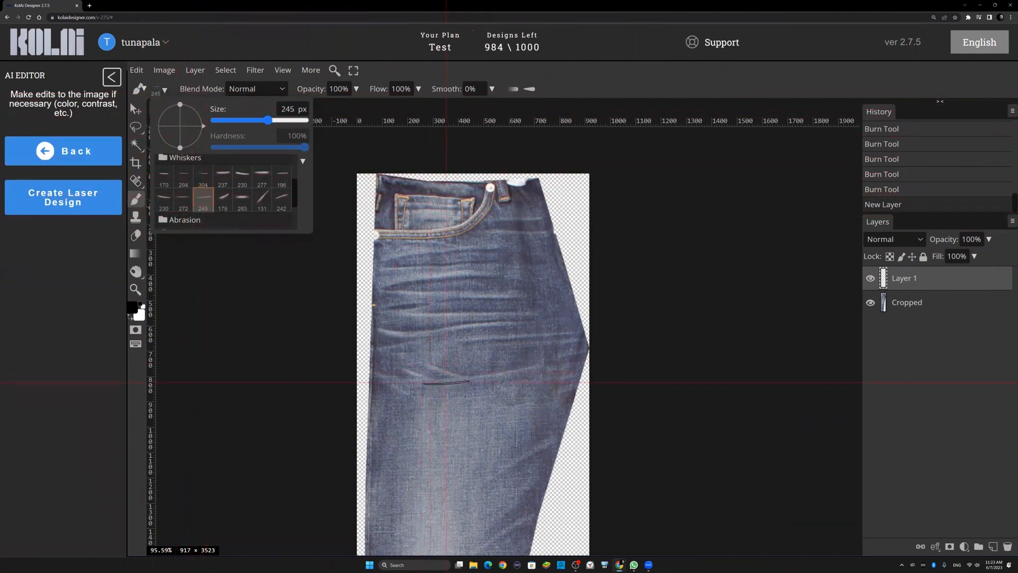
key("ctrl+i")
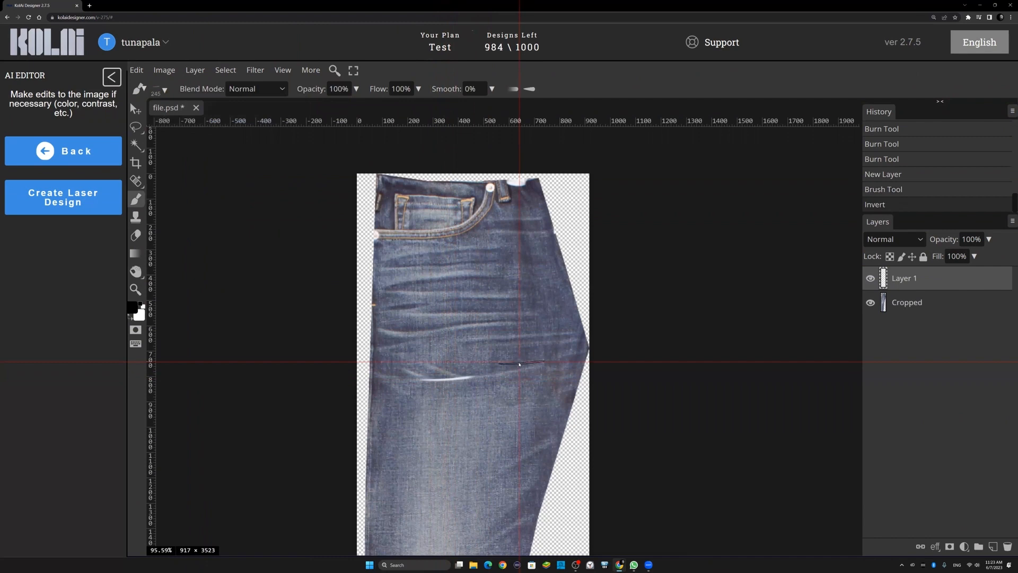
Stretch and tilt the white whisker mark across the thigh toward the outer edge, and set its layer's opacity to 31%
key("ctrl+alt+t")
left_click_drag(476, 378, 556, 376)
left_click_drag(485, 382, 483, 386)
mouse_move(558, 393)
left_mouse_down()
mouse_move(515, 374)
mouse_move(536, 387)
mouse_move(516, 374)
mouse_move(521, 366)
left_mouse_up()
key("Return")
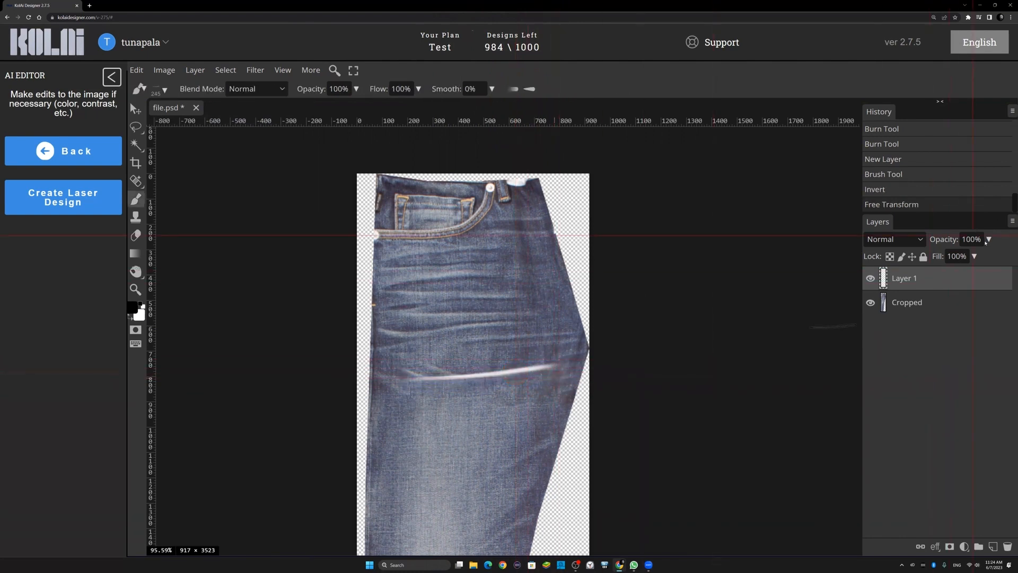
left_click(988, 239)
left_click_drag(986, 258, 955, 259)
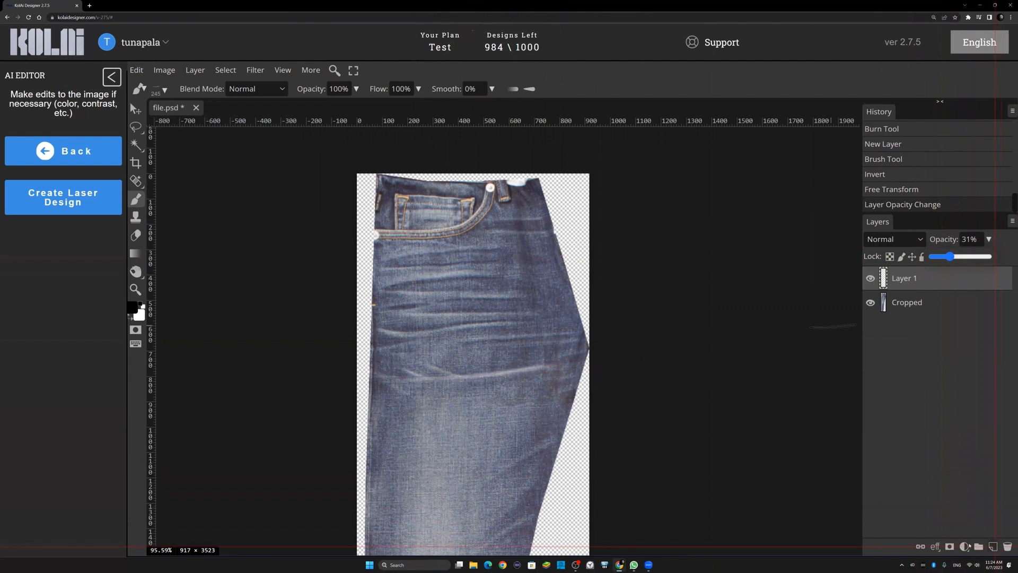
Stamp the 242 px Whiskers brush on another new layer near the outer edge of the lower thigh, and invert it to white
left_click(992, 546)
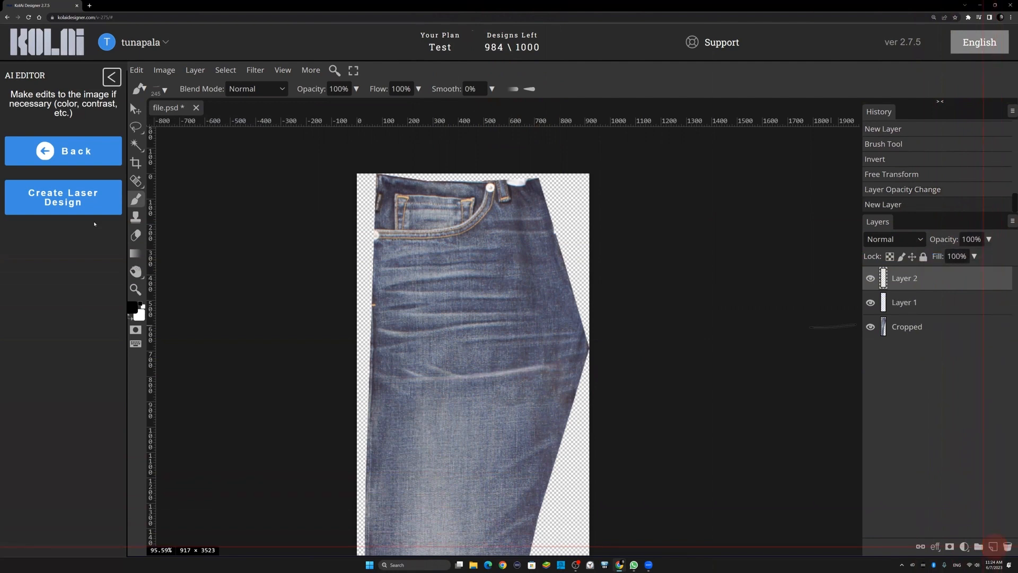
left_click(165, 91)
scroll(254, 201, "down", 1)
left_click(282, 199)
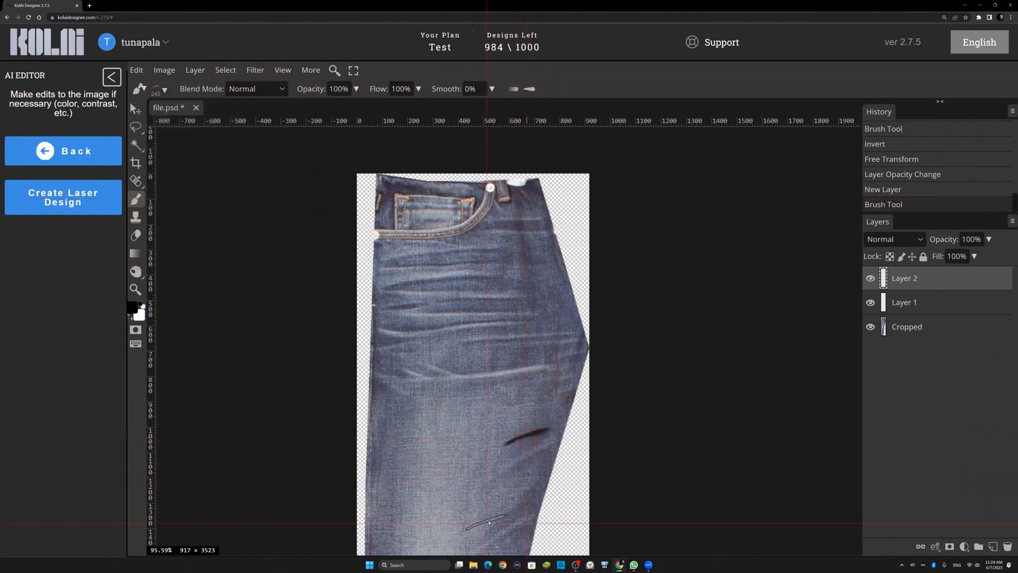
key("ctrl+i")
Widen the second whisker mark to about 180%, rotate it about -17.8° and warp it slightly, and set its layer's opacity to 36%
key("ctrl+t")
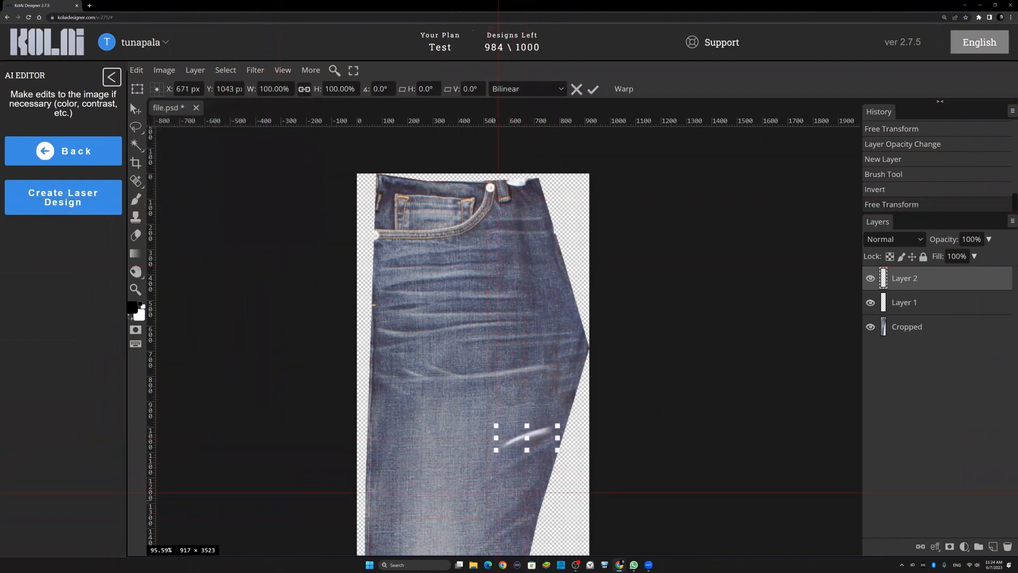
mouse_move(496, 449)
left_mouse_down()
mouse_move(420, 472)
mouse_move(447, 480)
left_mouse_up()
mouse_move(562, 492)
left_mouse_down()
mouse_move(568, 482)
mouse_move(520, 472)
mouse_move(518, 459)
mouse_move(584, 455)
mouse_move(532, 443)
mouse_move(532, 454)
mouse_move(541, 416)
left_mouse_up()
left_click(577, 464)
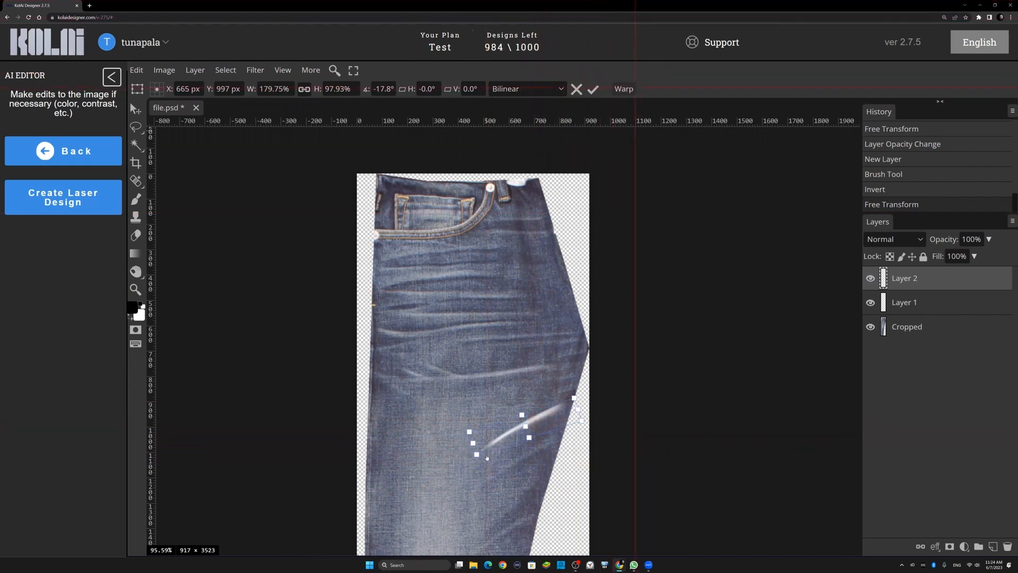
left_click(624, 89)
left_click_drag(523, 425, 531, 430)
key("Return")
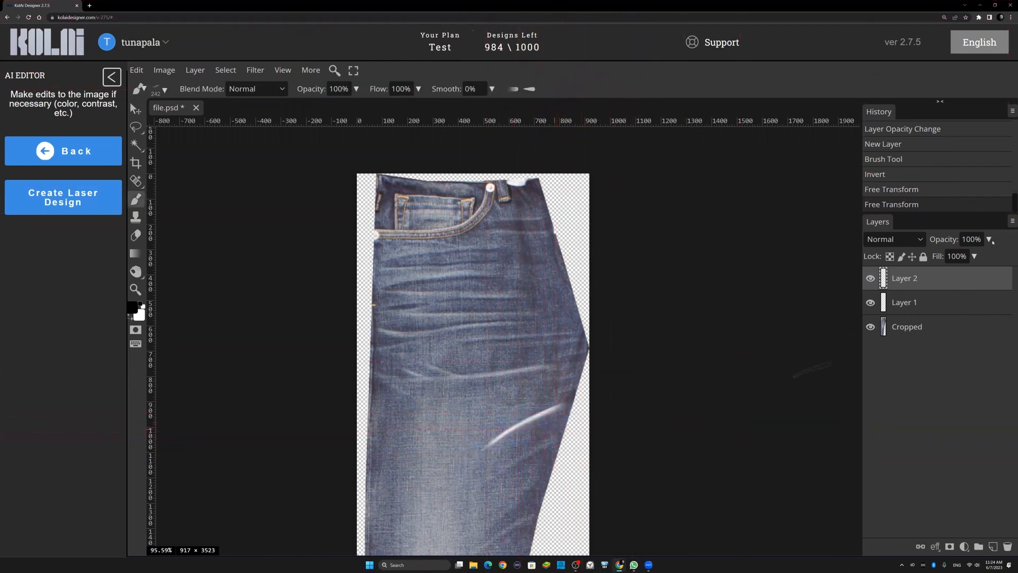
left_click(989, 239)
left_click_drag(976, 256, 952, 263)
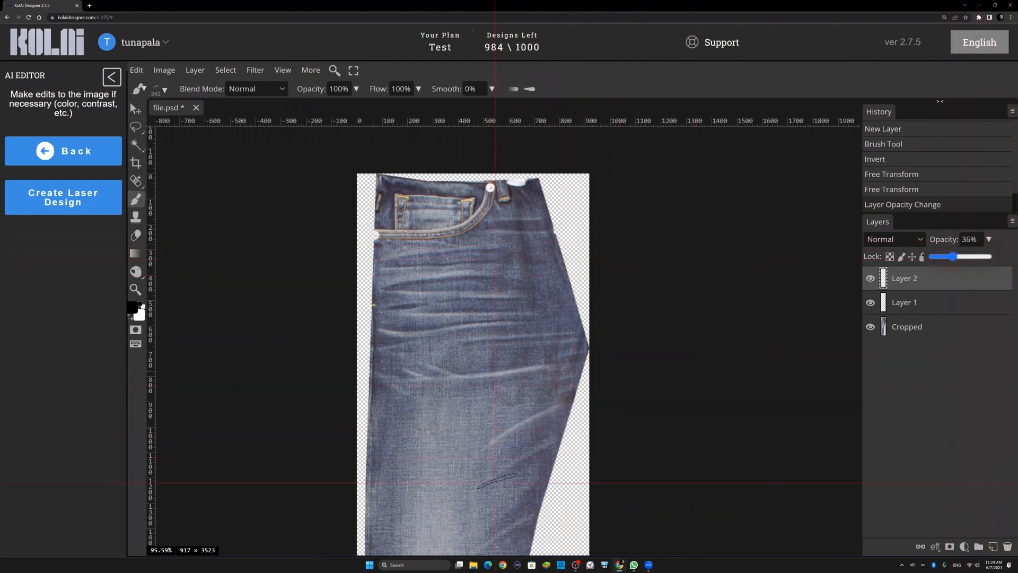
Generate the AI laser design preview from the whole retouched leg, and return to the image editor
left_click(77, 202)
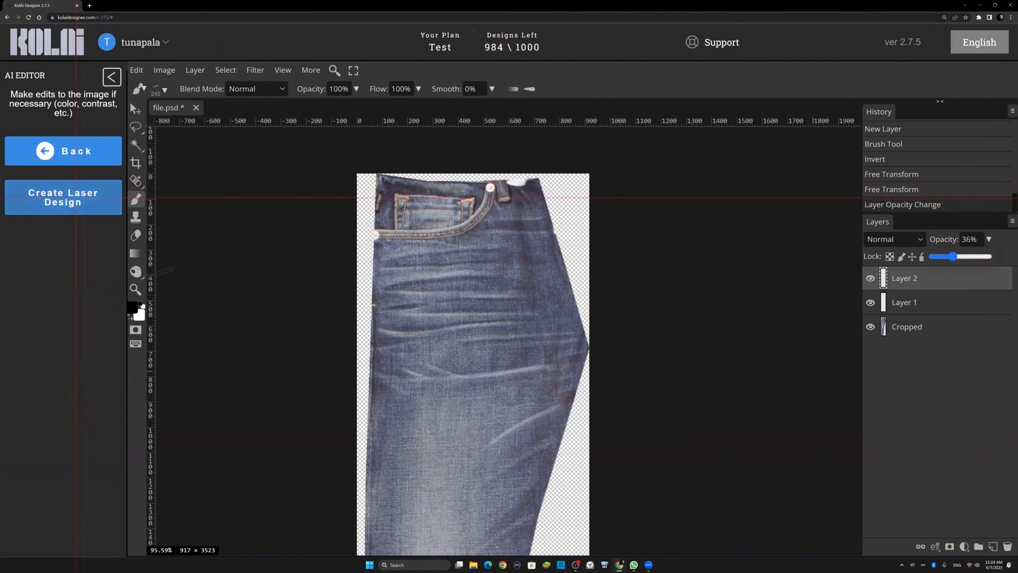
scroll(566, 377, "down", 6)
left_click_drag(531, 447, 442, 312)
key("ctrl+z")
mouse_move(525, 428)
left_mouse_down()
mouse_move(471, 281)
mouse_move(508, 283)
left_mouse_up()
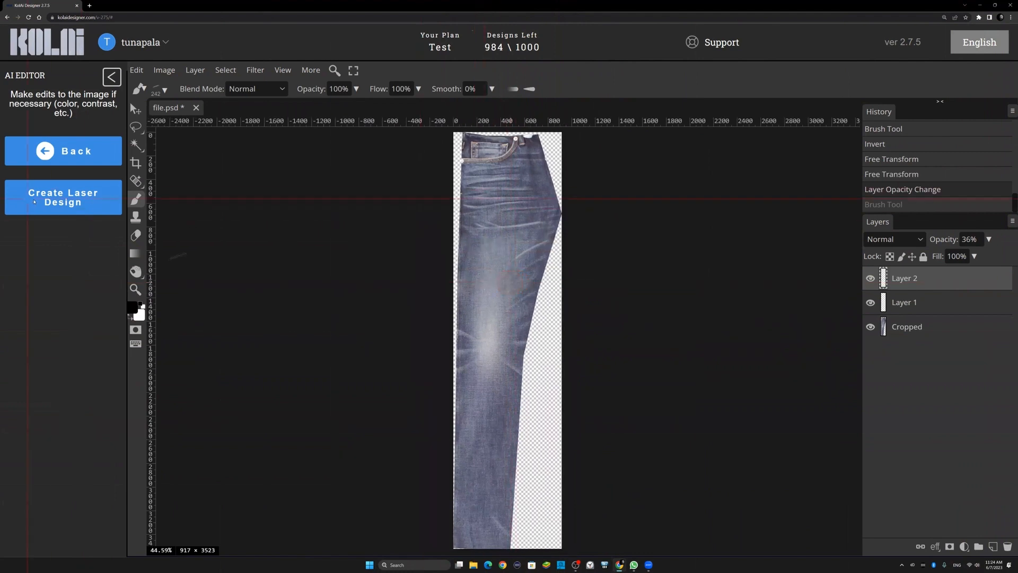
left_click(34, 202)
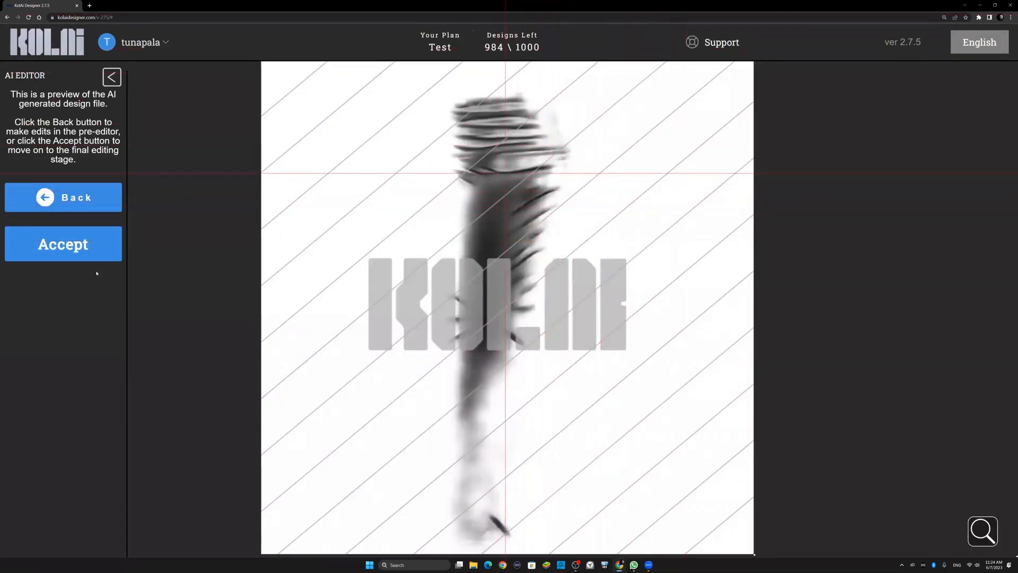
left_click(80, 198)
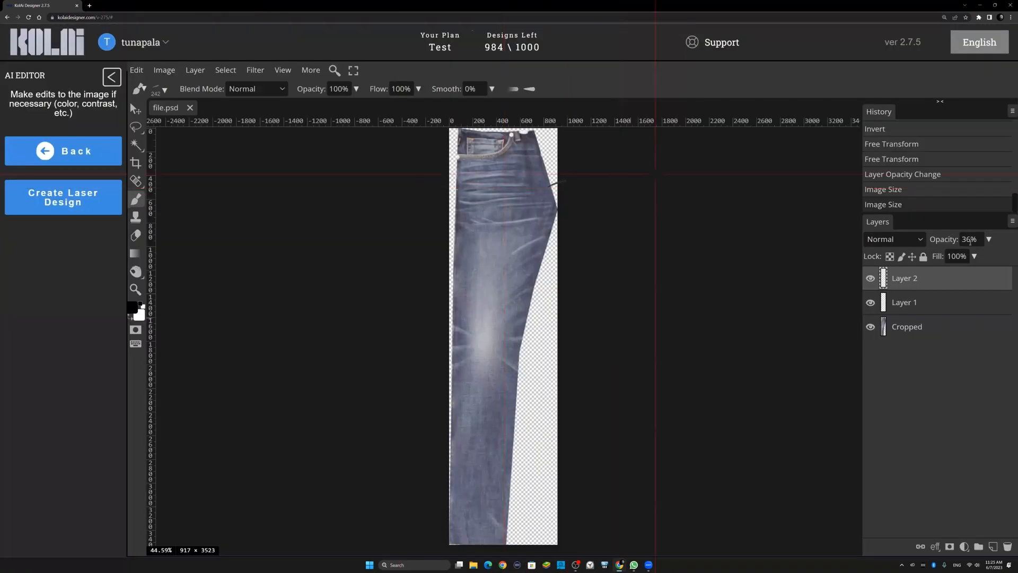
Revert the image history to the point where the second whisker layer was added, and delete both whisker layers
left_click_drag(924, 277, 1006, 546)
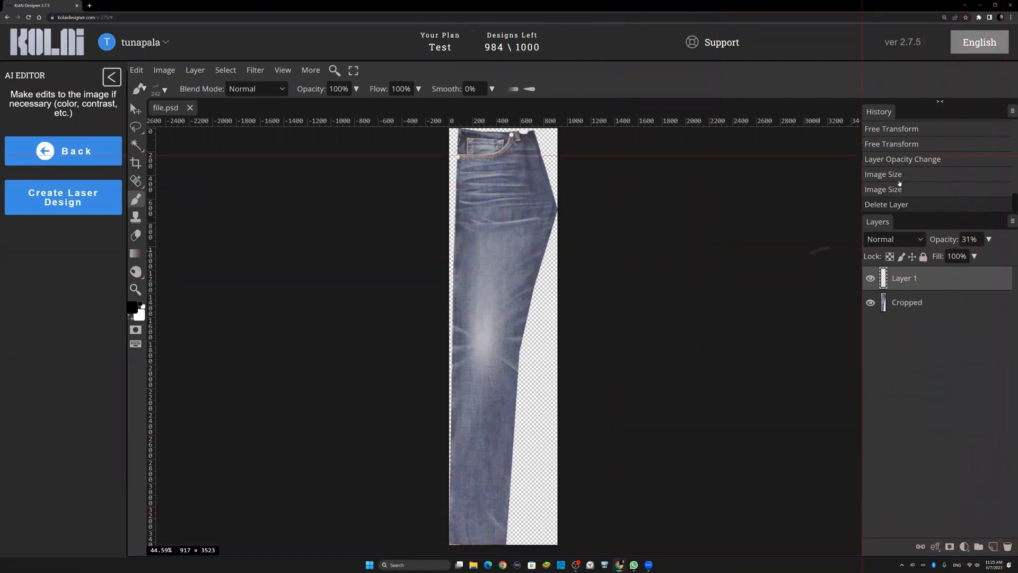
left_click(898, 173)
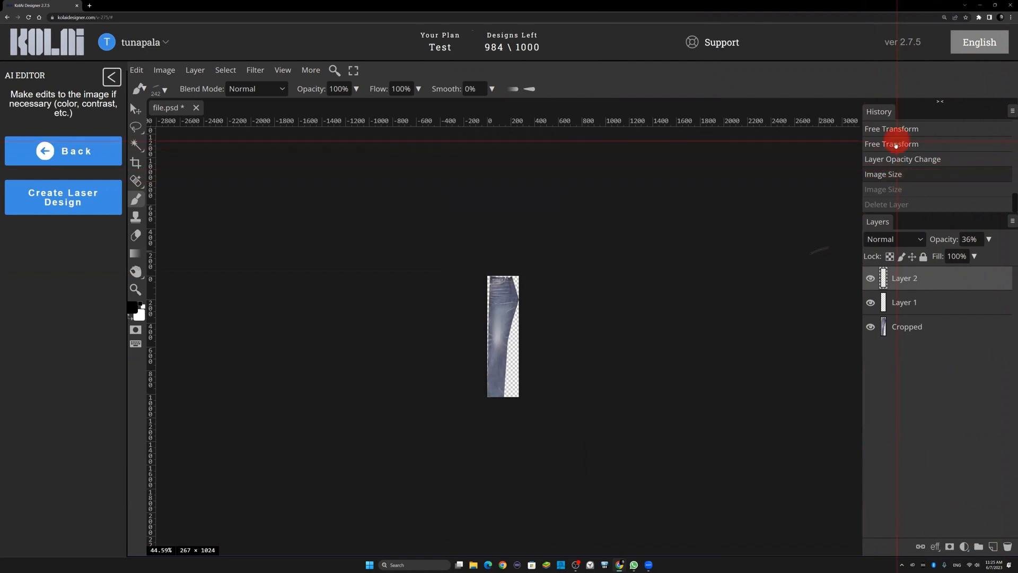
left_click(895, 145)
scroll(892, 184, "up", 2)
left_click(894, 166)
left_click(898, 136)
left_click(899, 151)
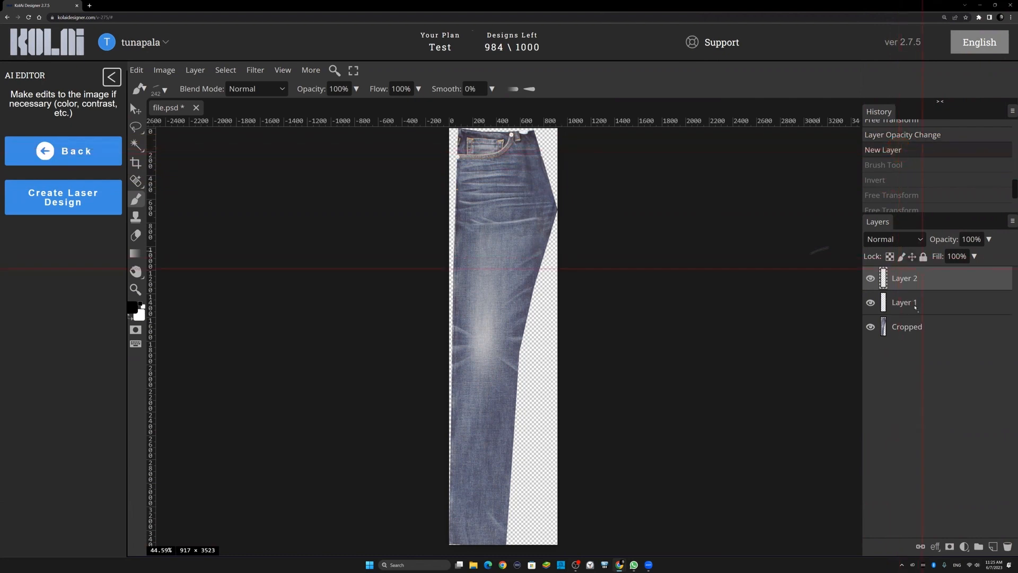
left_click_drag(911, 302, 1007, 546)
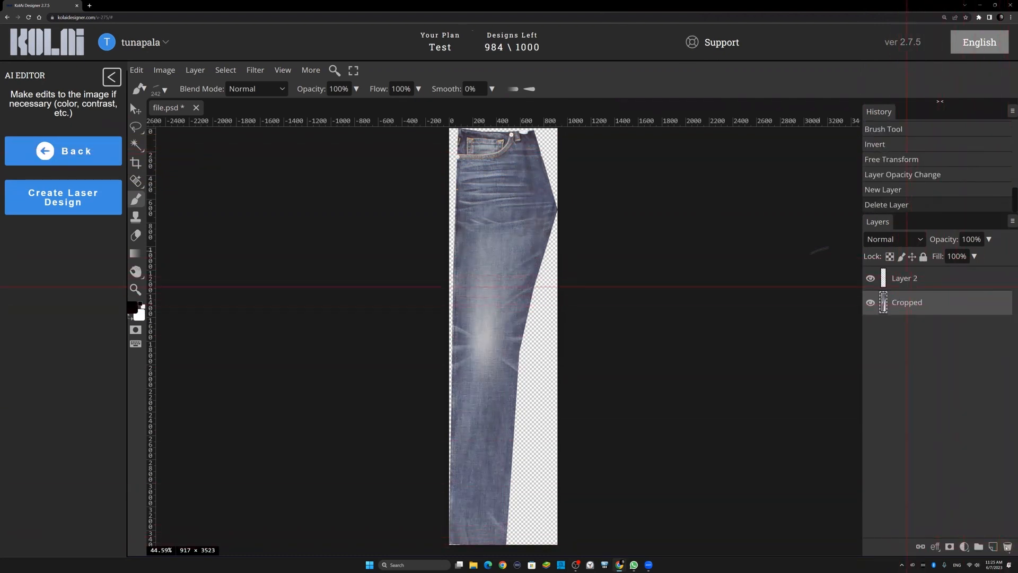
left_click_drag(907, 282, 1006, 547)
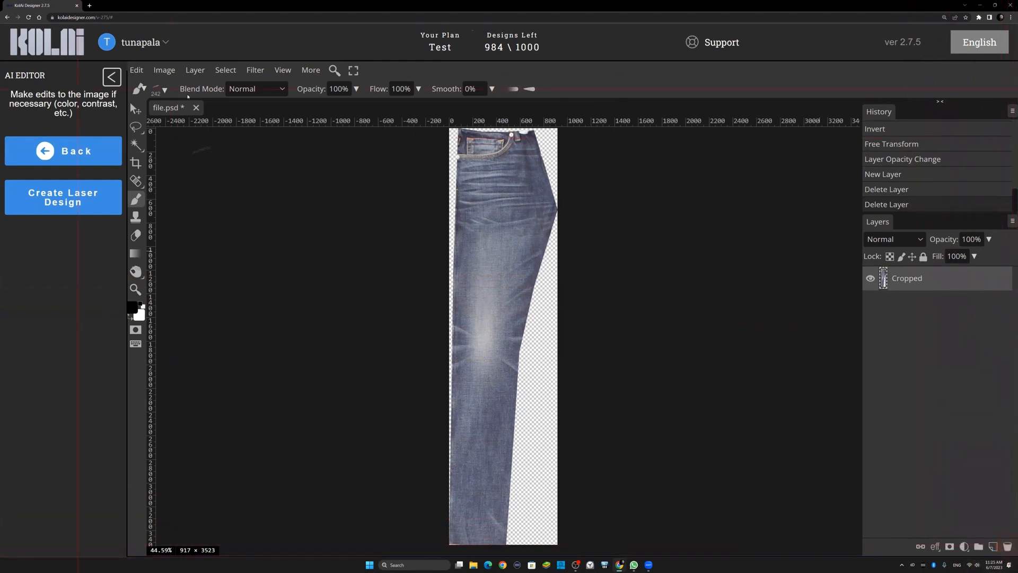
Adjust the cropped jeans photo with Brightness/Contrast, setting brightness to 7 and contrast to 6
left_click(164, 69)
mouse_move(187, 86)
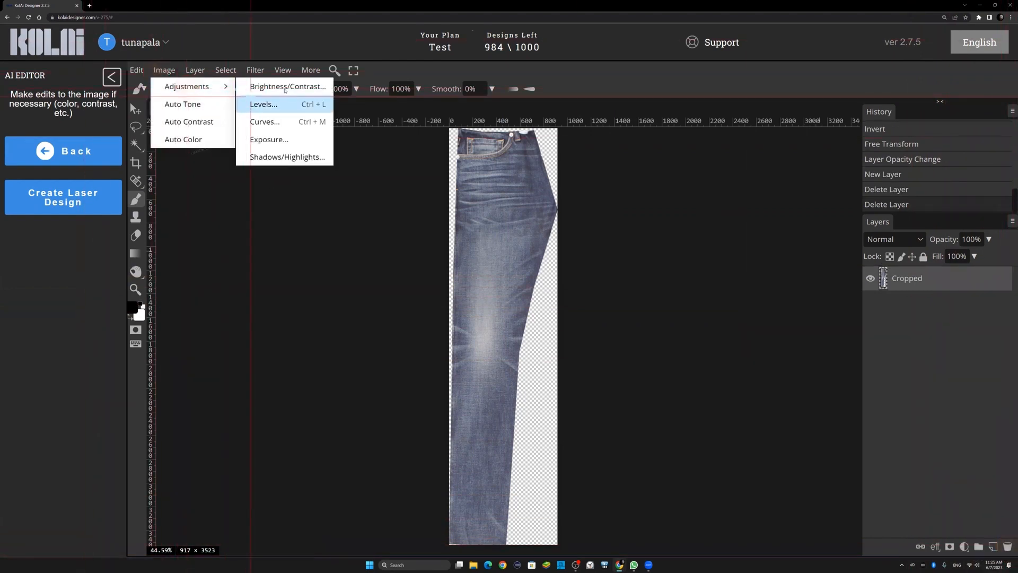
left_click(278, 86)
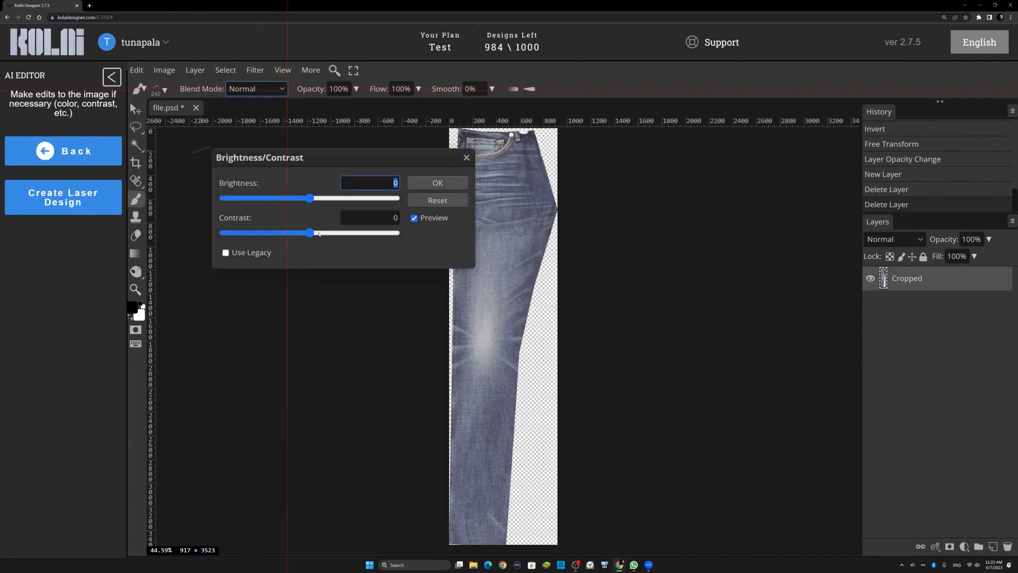
left_click(313, 234)
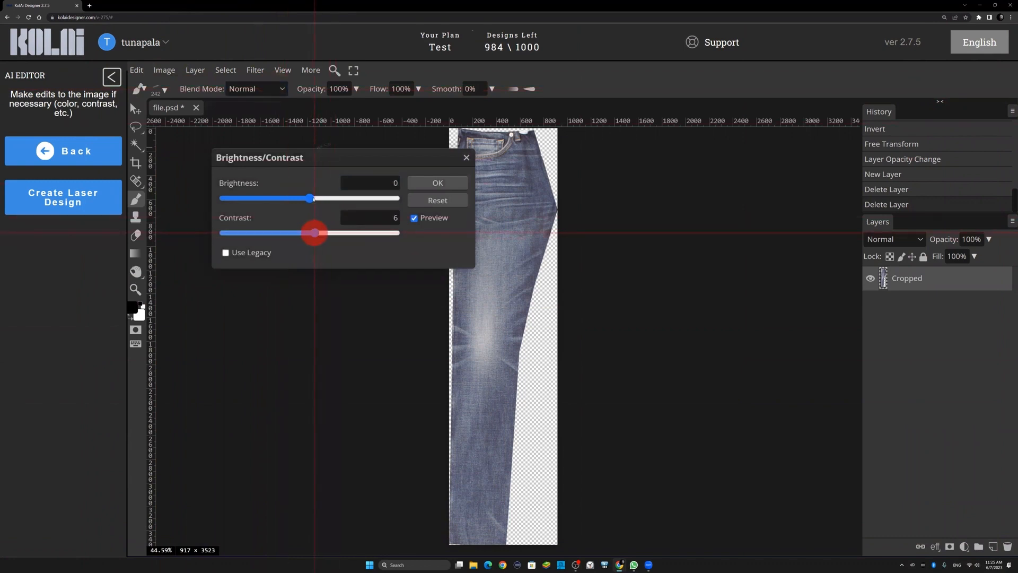
left_click(315, 198)
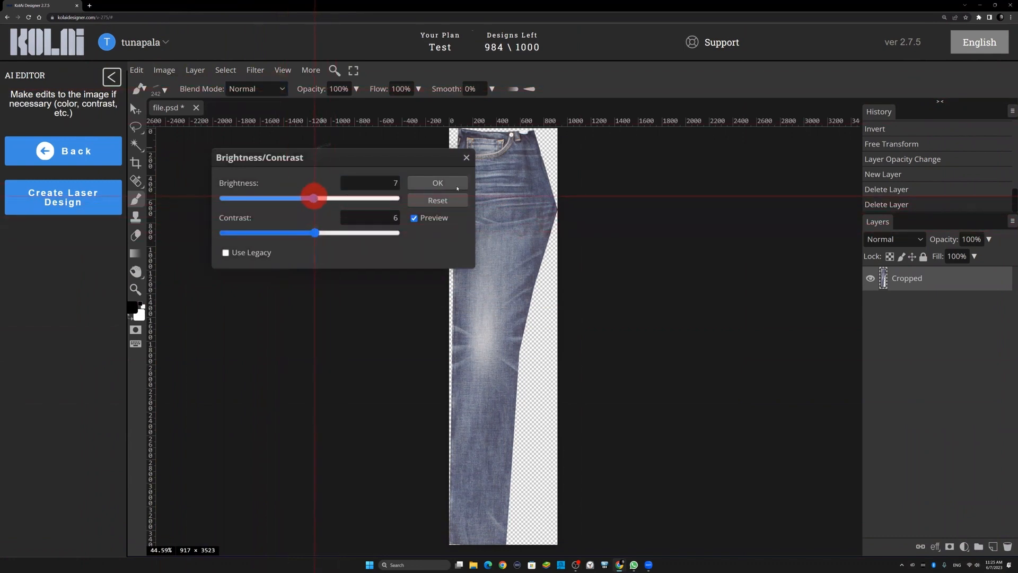
left_click(438, 184)
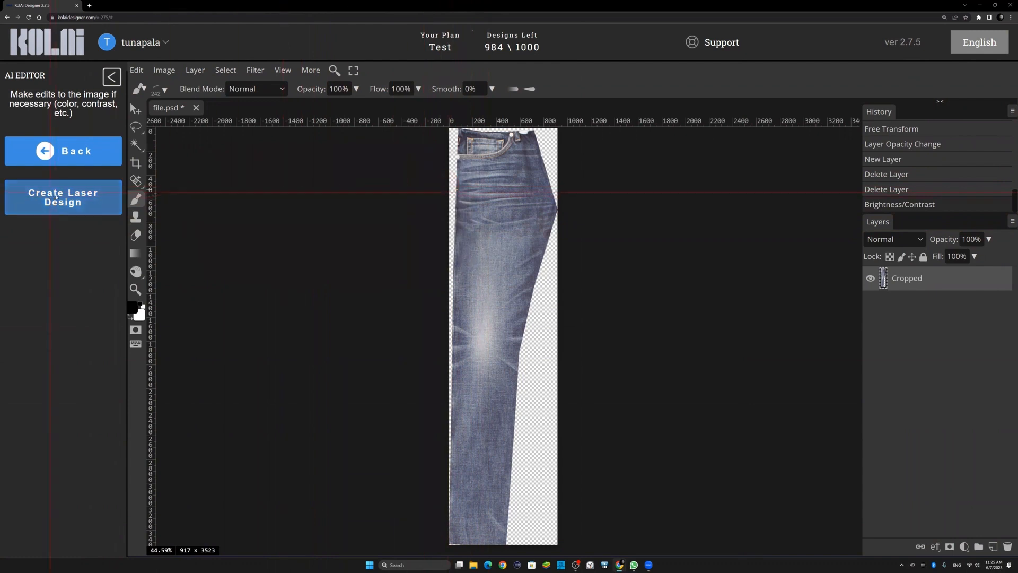
Generate the AI laser design preview from the adjusted photo and magnify the preview to 1.4
left_click(74, 194)
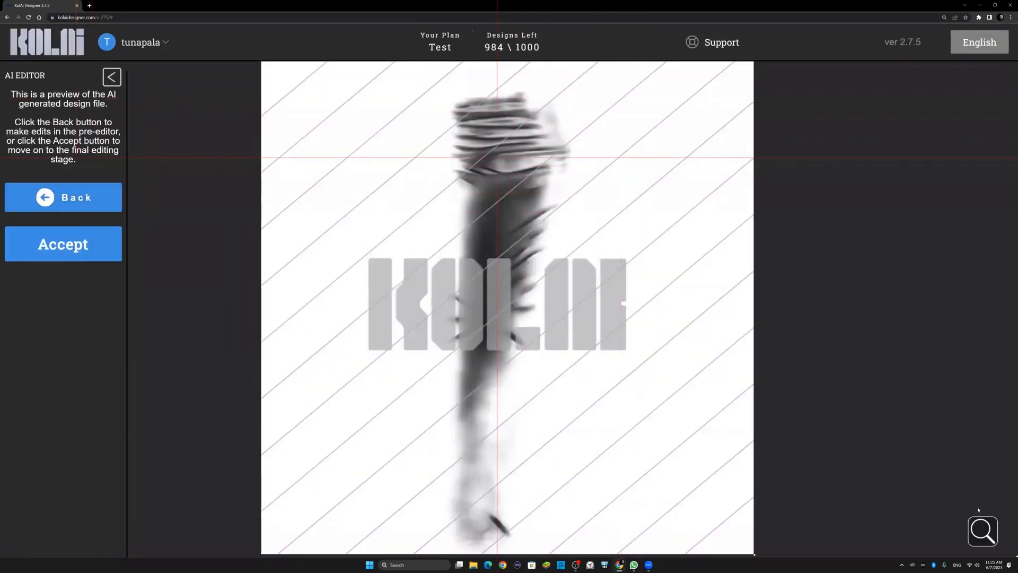
left_click(980, 522)
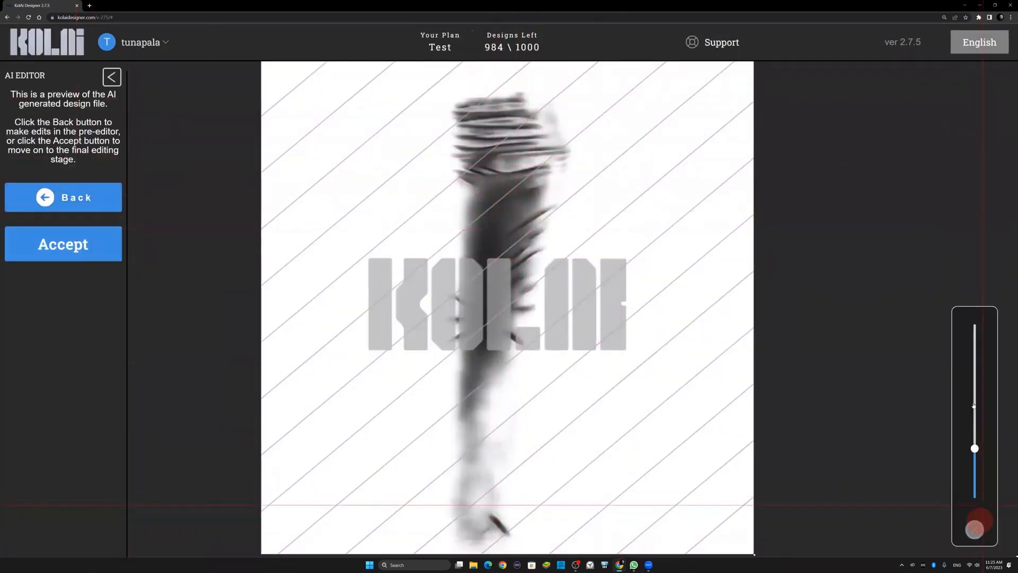
left_click(975, 375)
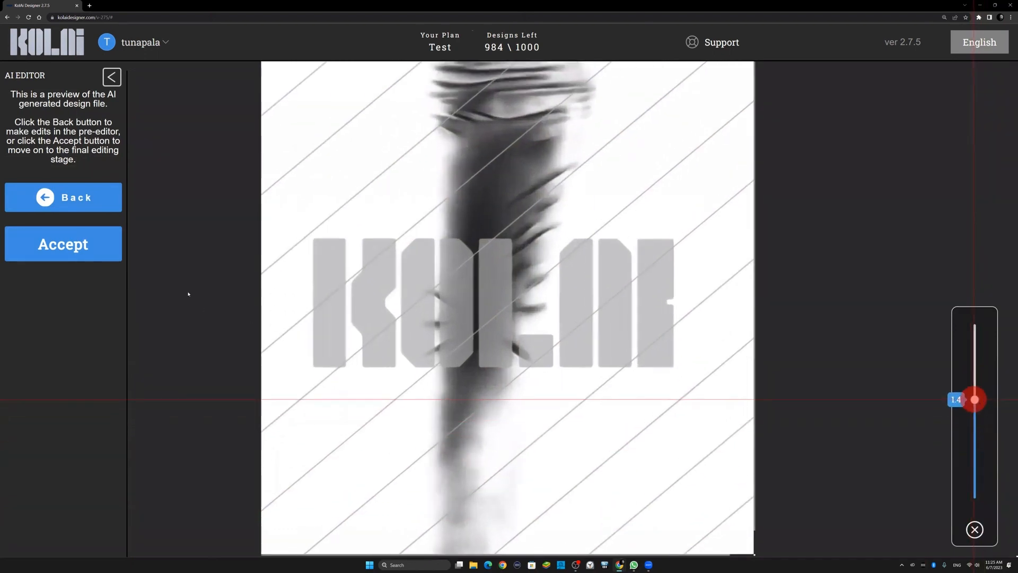
Accept the generated design and save its backup PSD file to the Desktop
left_click(71, 245)
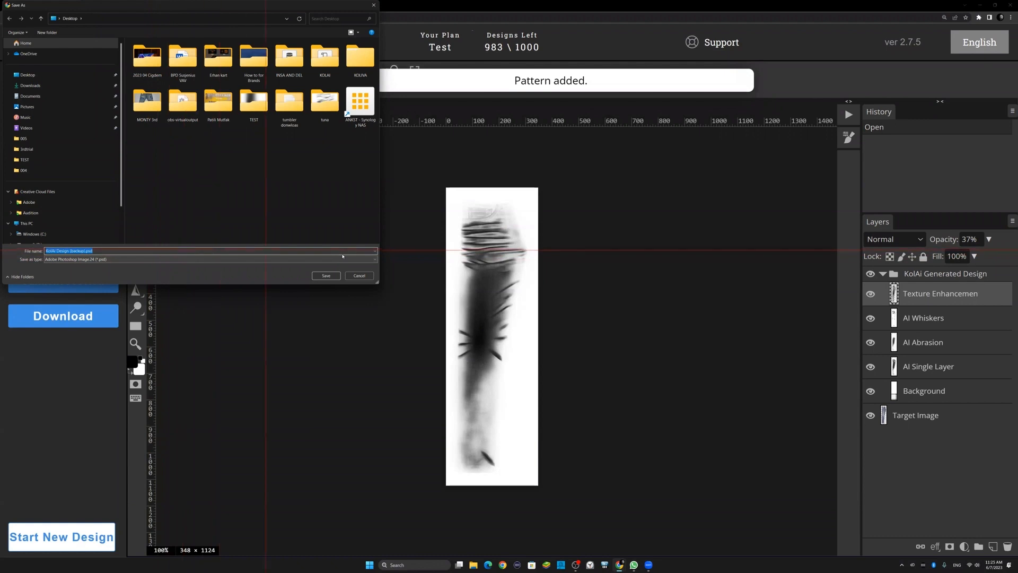
left_click(326, 276)
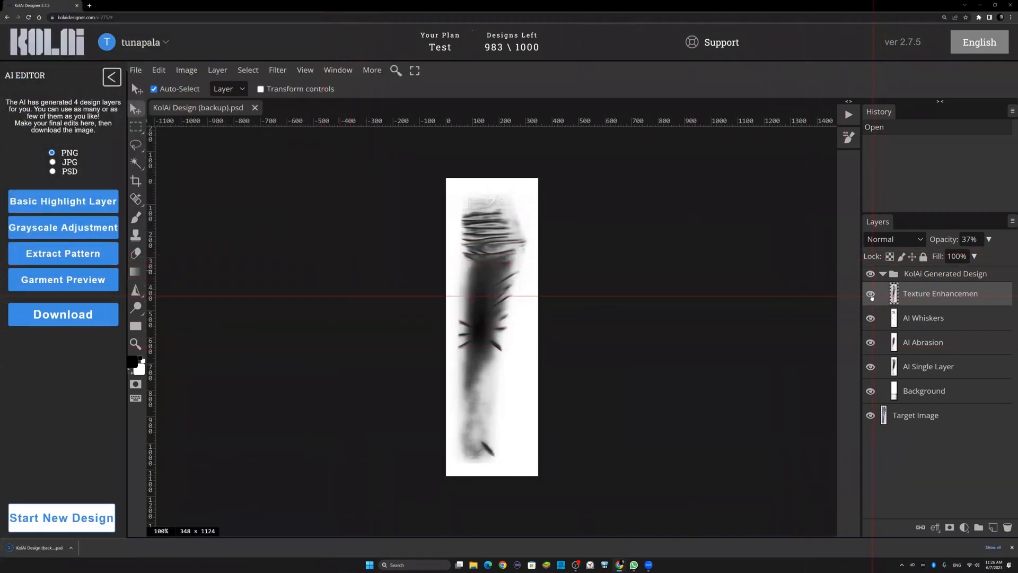
Hide the Texture Enhancement, AI Whiskers, AI Abrasion, AI Single Layer and Background layers one after another to examine the target image
left_click(871, 294)
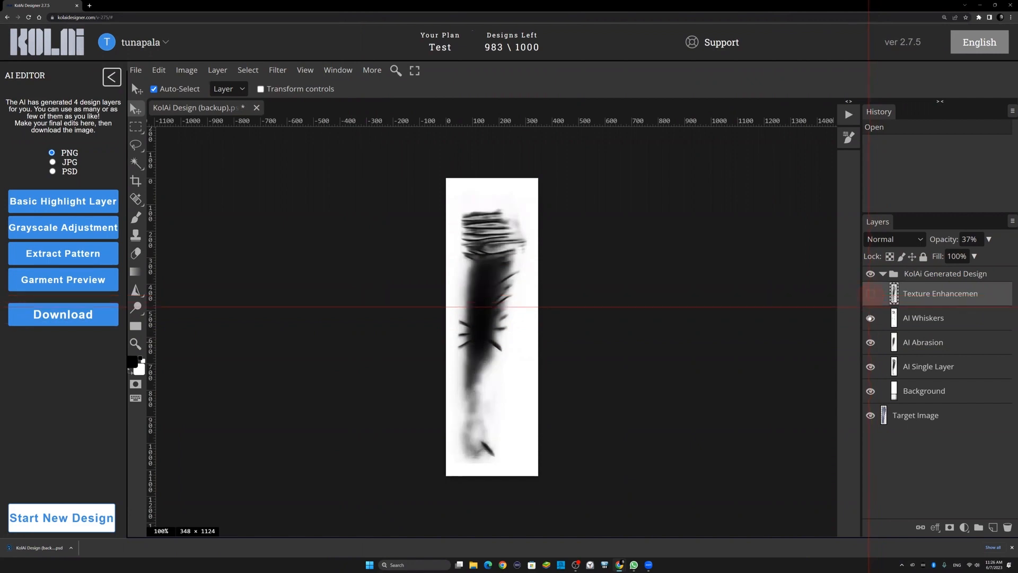
left_click(870, 317)
left_click(870, 342)
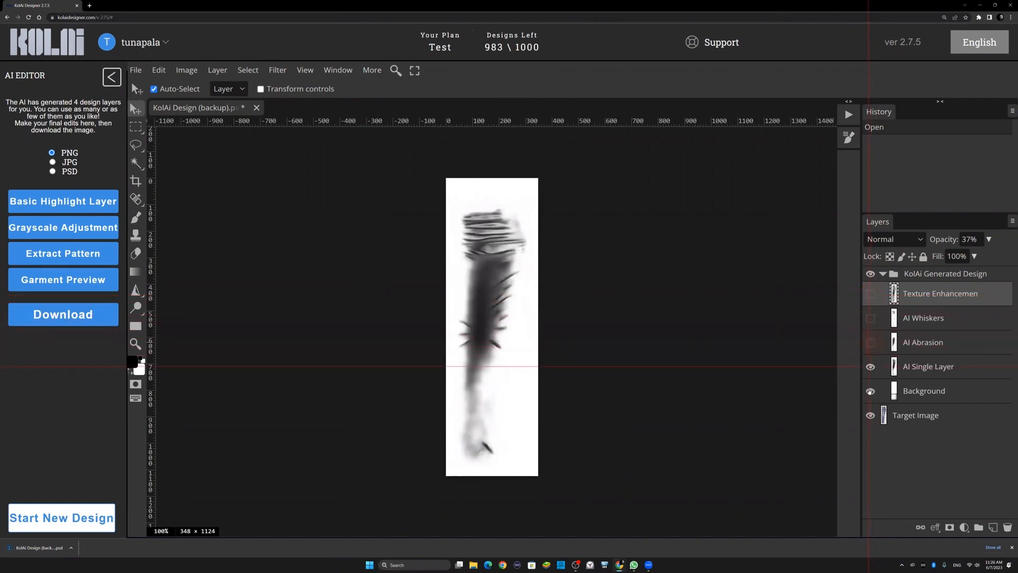
left_click(870, 367)
left_click(870, 392)
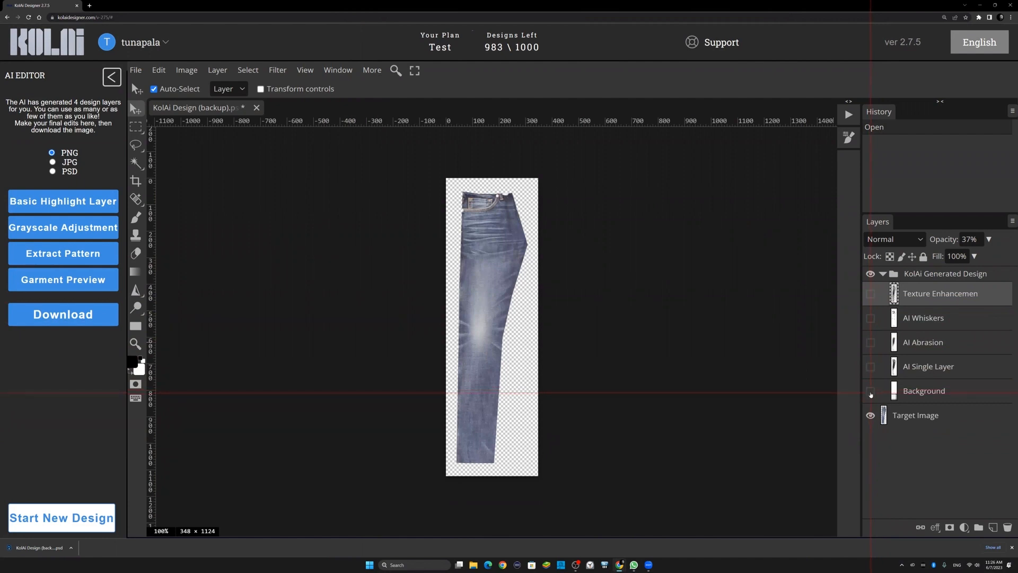
Compare the AI Single Layer with the target image by toggling its visibility, and view it over the Background layer
left_click(871, 366)
left_click(870, 367)
left_click(870, 367)
left_click(870, 367)
left_click(871, 366)
left_click(872, 370)
left_click(871, 391)
left_click(871, 366)
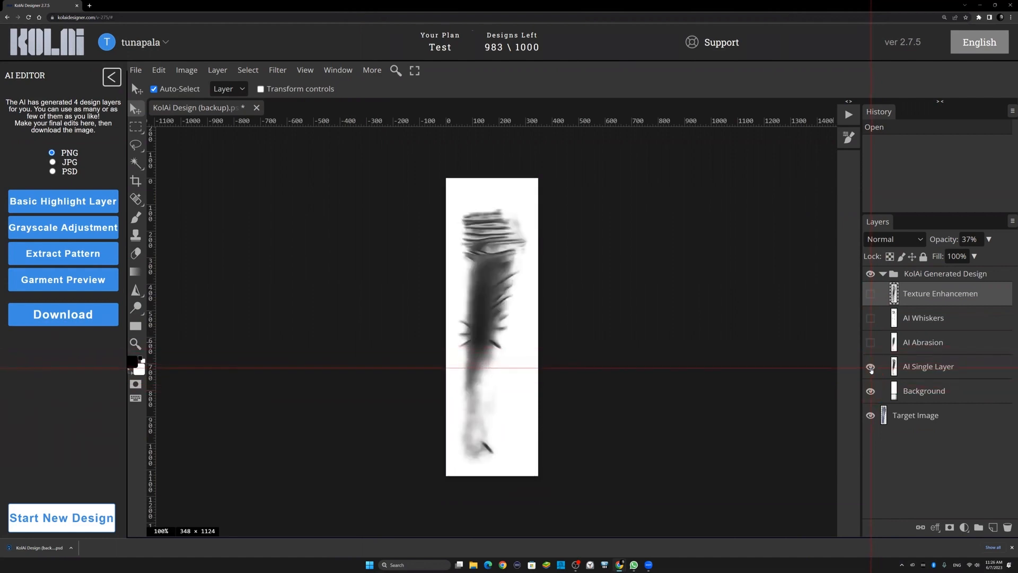
Hide the AI Single Layer and examine the AI Abrasion and AI Whiskers layers one at a time over the background
left_click(871, 367)
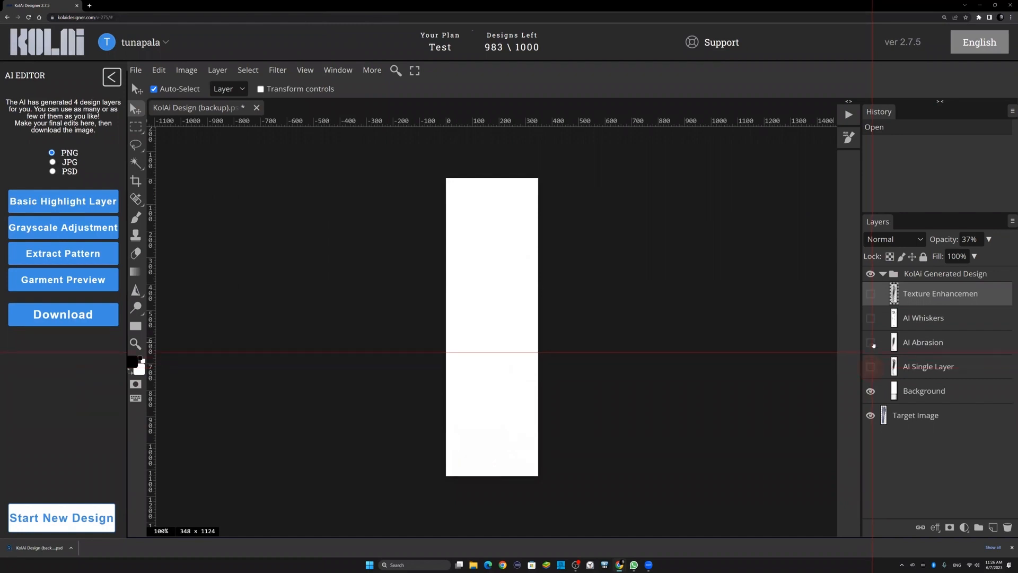
left_click(871, 343)
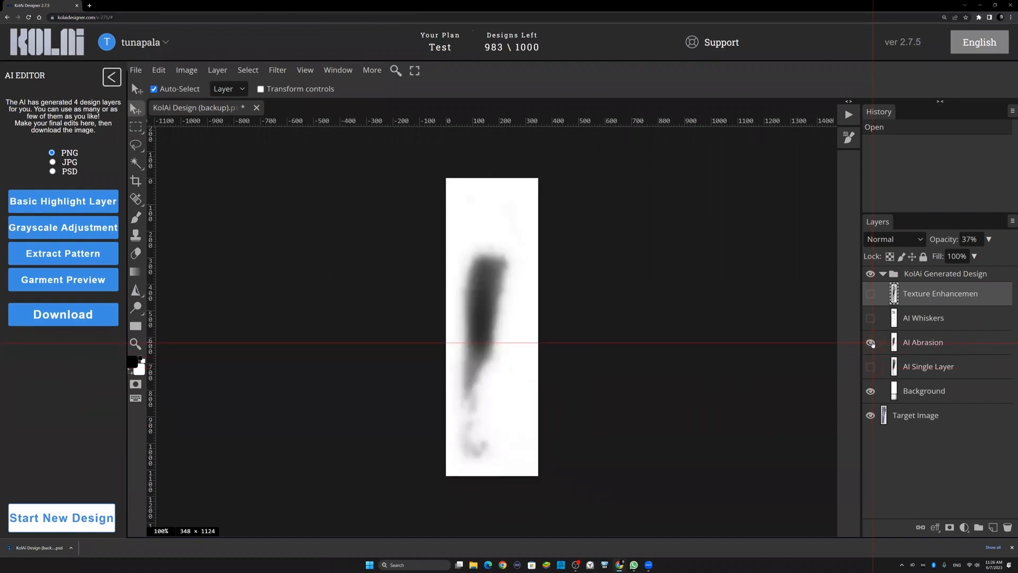
left_click(871, 342)
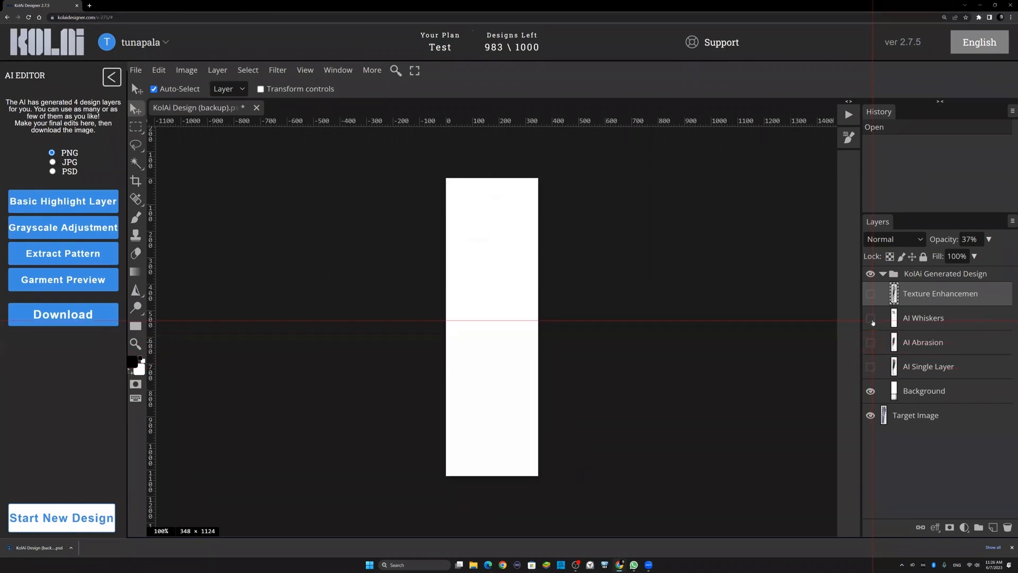
left_click(871, 318)
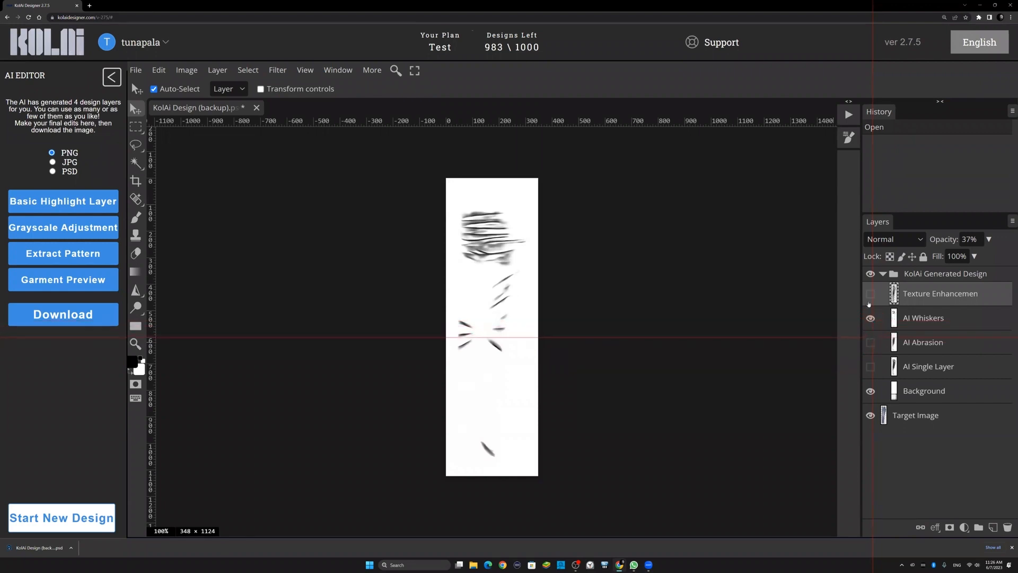
left_click(871, 317)
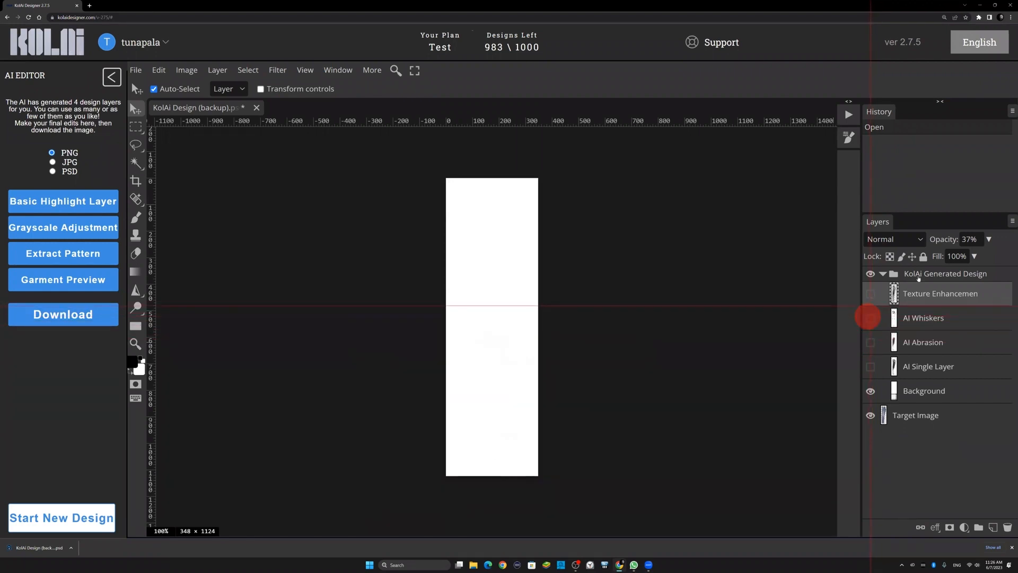
Show the Texture Enhancement layer on its own over the background and raise its opacity to 69%
left_click(871, 293)
left_click(989, 240)
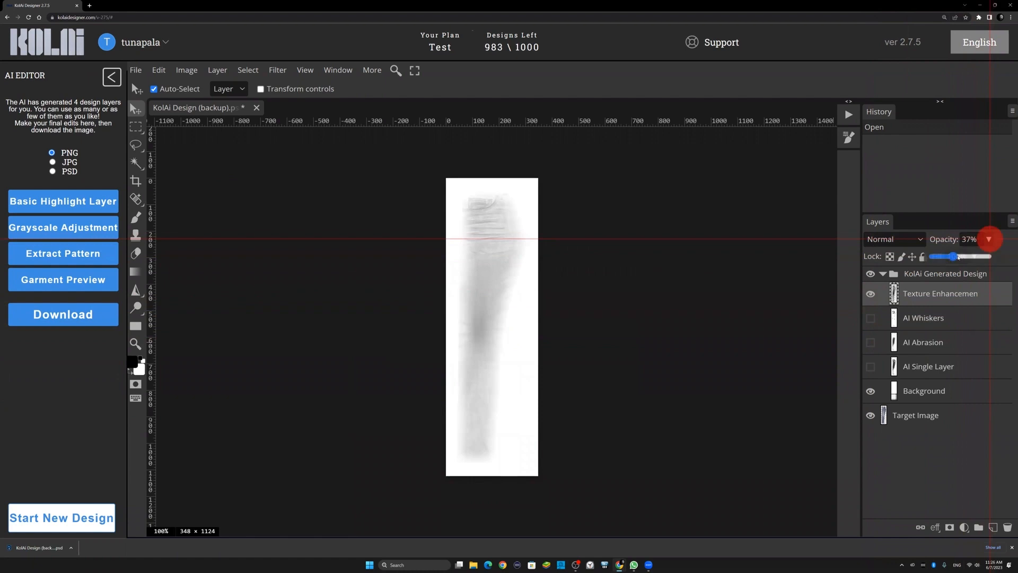
left_click_drag(966, 258, 972, 258)
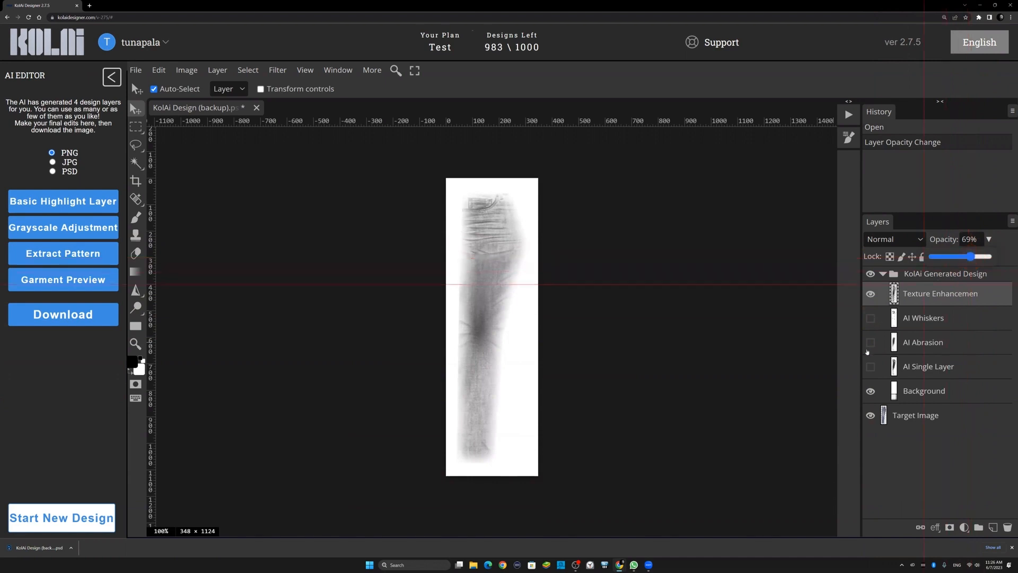
Show the AI Single Layer, AI Abrasion and AI Whiskers layers again, and set the Texture Enhancement layer's opacity to 51%
left_click(870, 367)
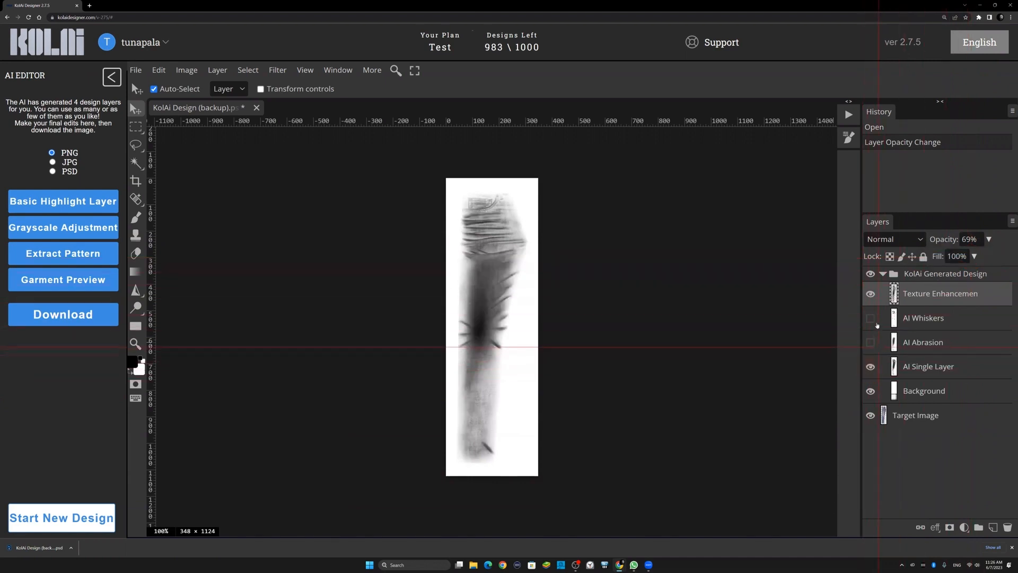
left_click(870, 342)
left_click(870, 317)
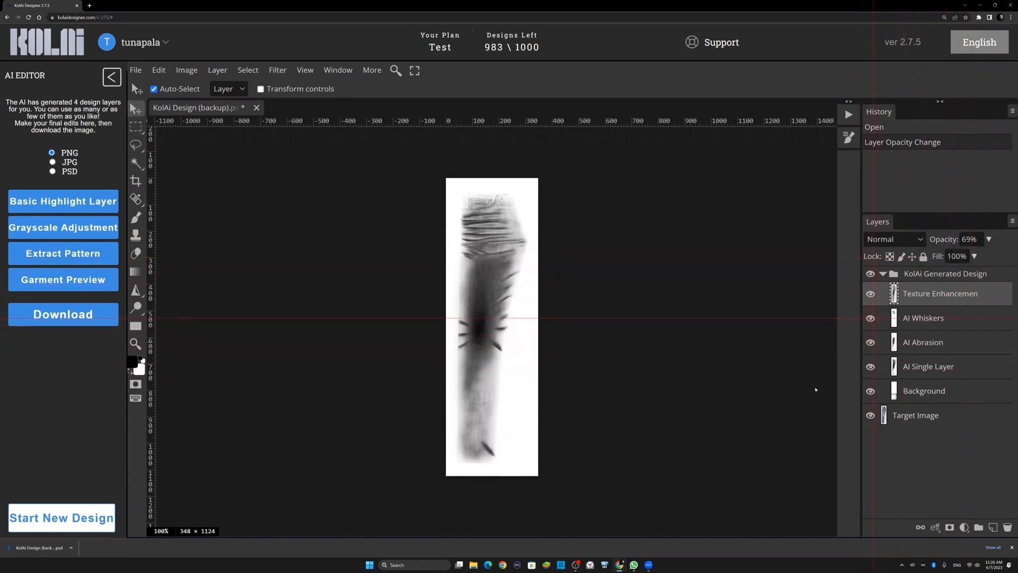
left_click(990, 239)
left_click(964, 258)
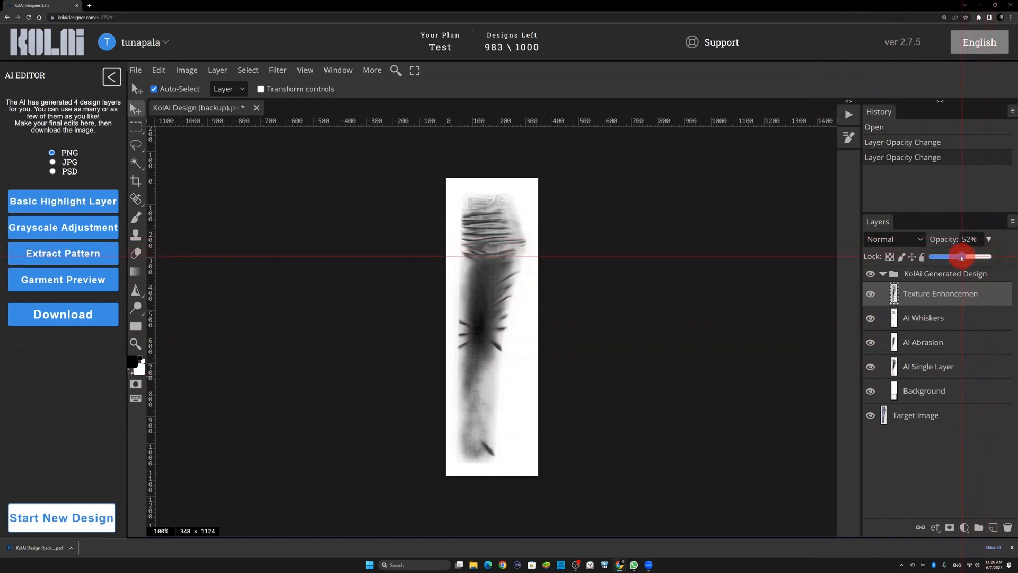
Erase the waistband and pocket texture and the leg's outer fringe on the Texture Enhancement layer with a 120 px eraser
left_click(909, 291)
key("e")
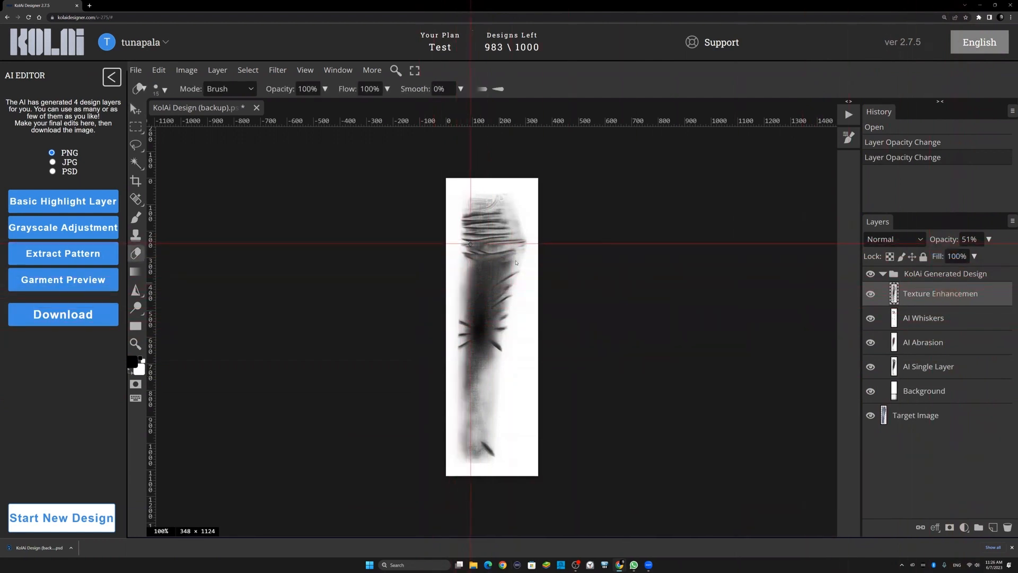
right_click(487, 251)
left_click_drag(555, 268, 577, 268)
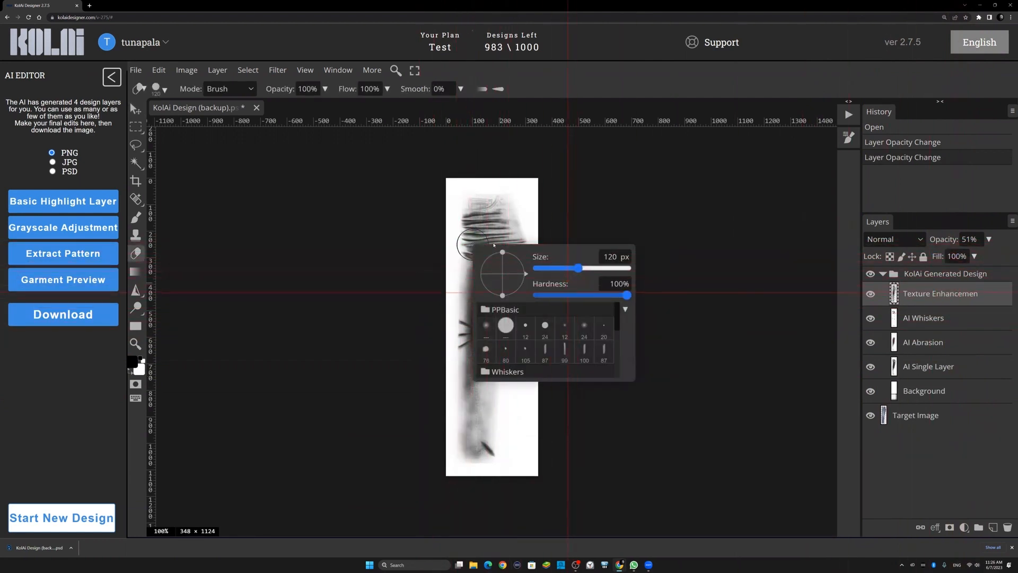
left_click_drag(502, 188, 393, 210)
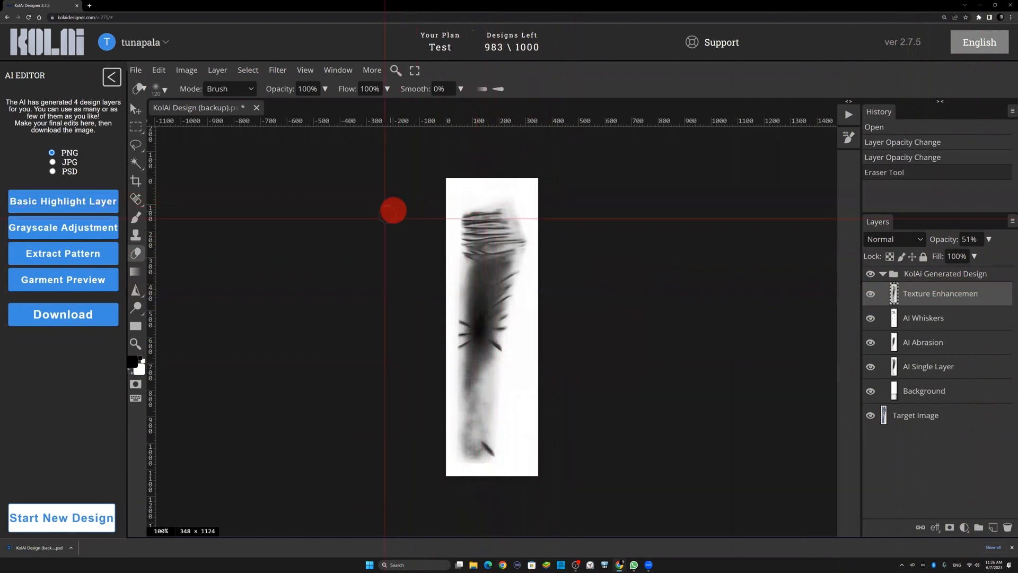
left_click_drag(493, 196, 550, 193)
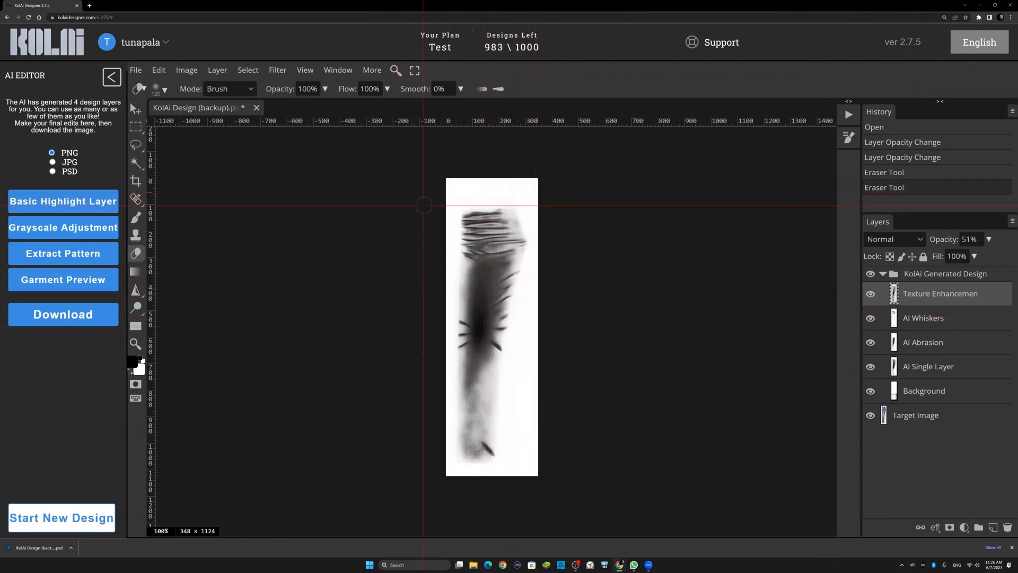
mouse_move(435, 252)
left_mouse_down()
mouse_move(452, 283)
mouse_move(452, 267)
mouse_move(440, 350)
left_mouse_up()
Add a new layer and stamp one whisker across the upper thigh with a 237 px whisker brush
key("z")
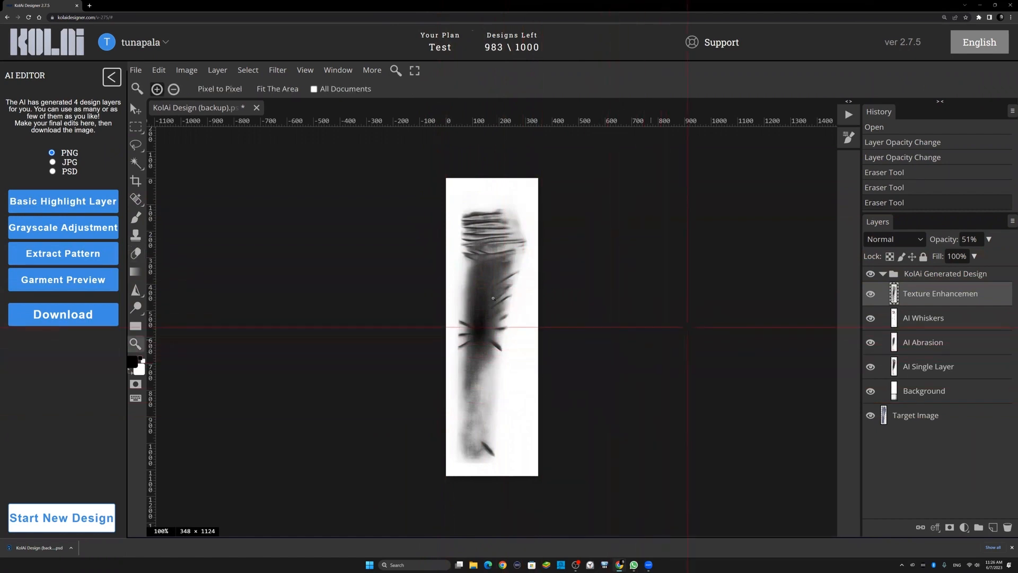
left_click(492, 299)
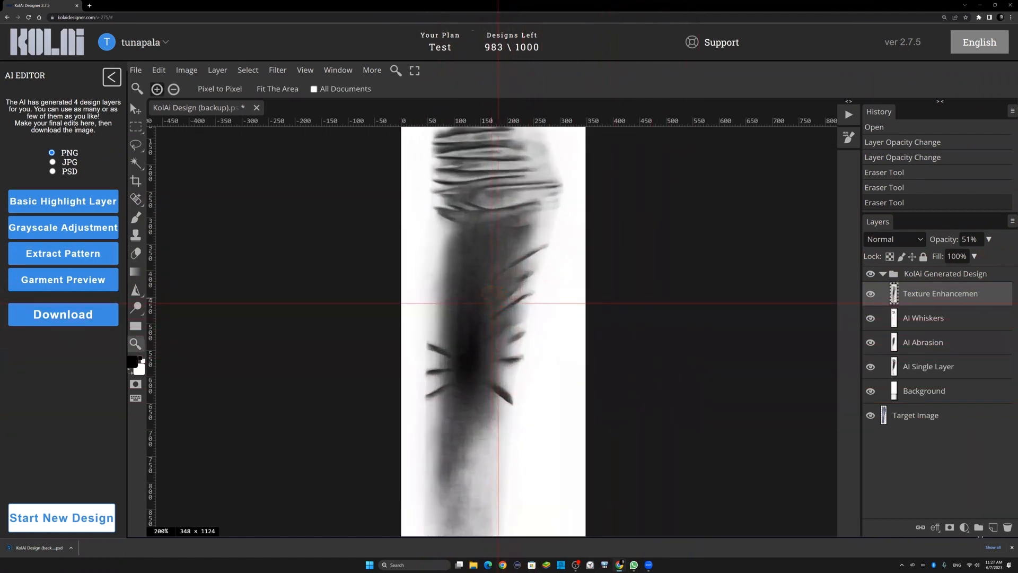
left_click_drag(489, 283, 489, 341)
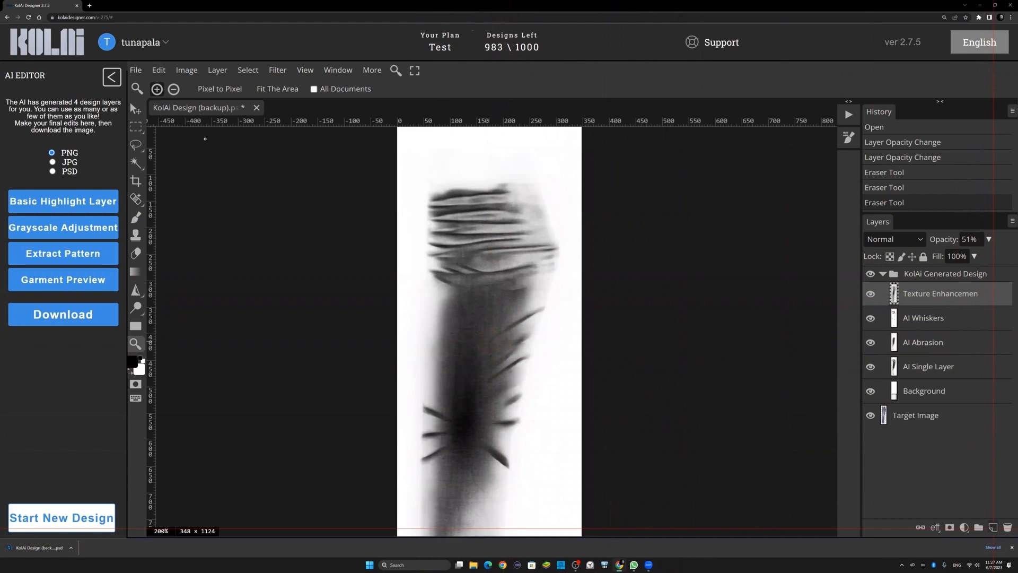
left_click(992, 527)
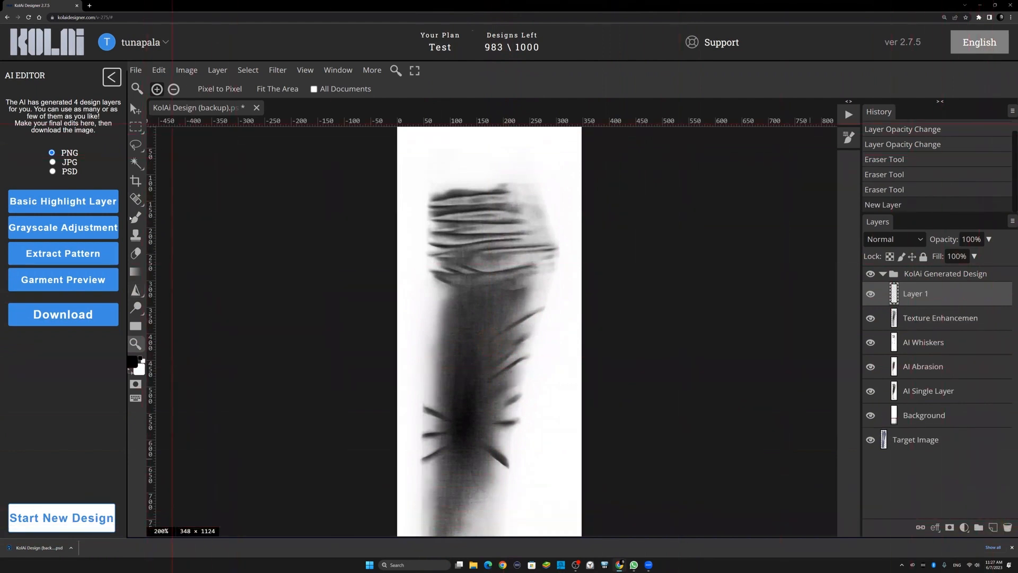
left_click(136, 217)
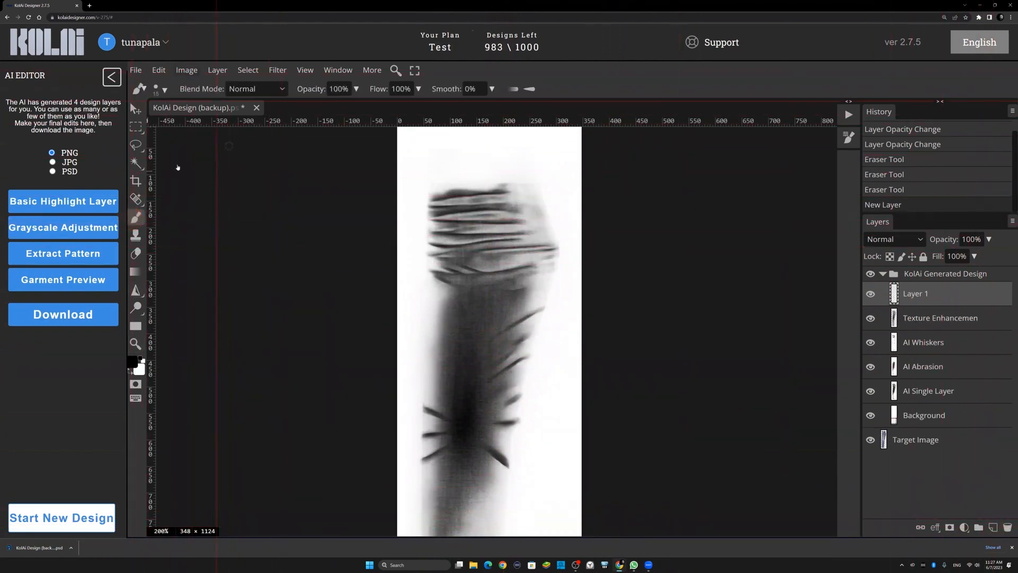
left_click(161, 89)
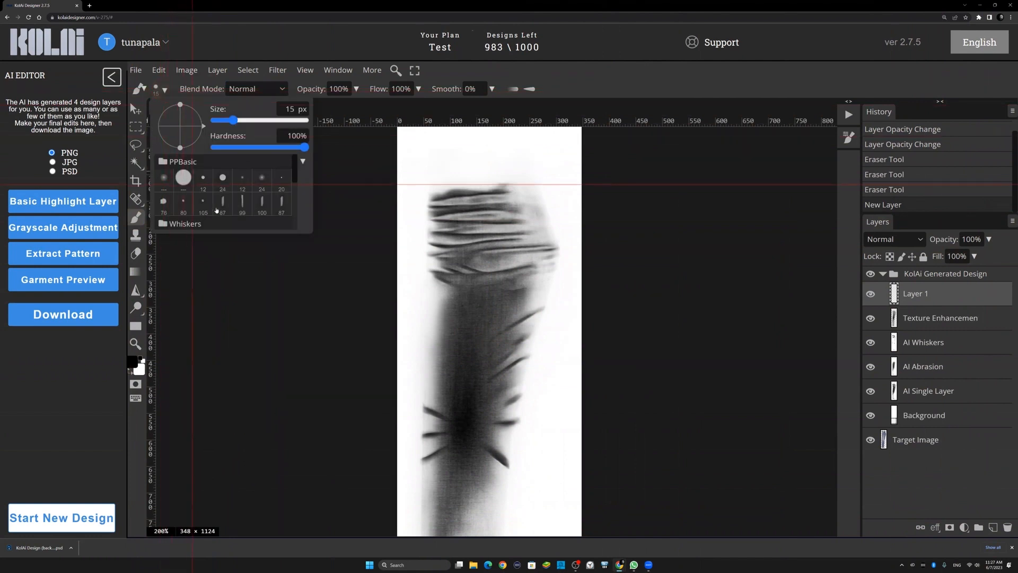
scroll(222, 210, "down", 1)
left_click(222, 206)
mouse_move(466, 307)
left_mouse_down()
mouse_move(477, 310)
mouse_move(459, 313)
left_mouse_up()
Scale down the stamped whisker and move it to the lower edge of the upper-thigh whisker group
key("ctrl+t")
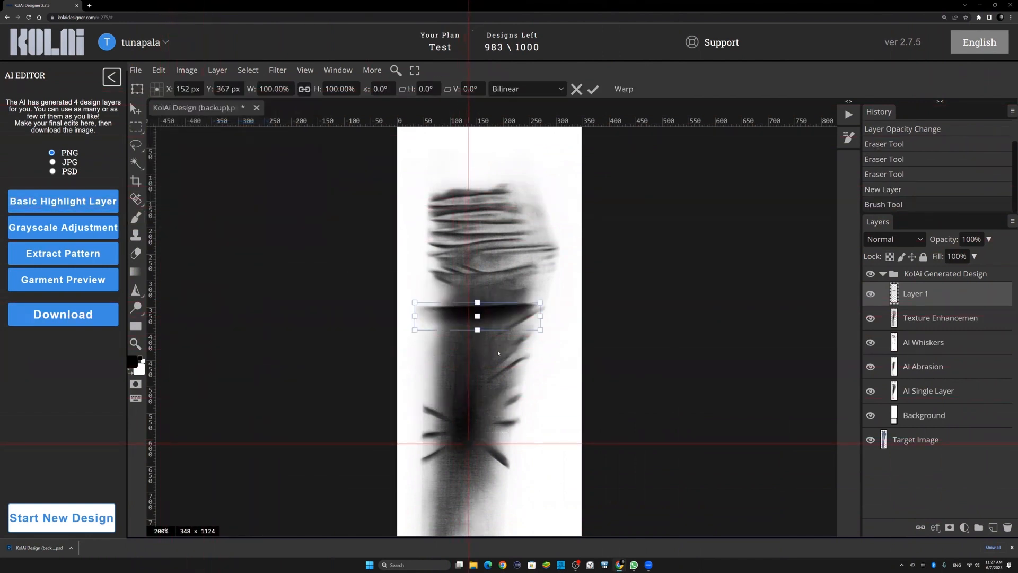
mouse_move(540, 329)
left_mouse_down()
mouse_move(501, 321)
mouse_move(522, 308)
mouse_move(470, 316)
left_mouse_up()
mouse_move(530, 324)
left_mouse_down()
mouse_move(499, 289)
mouse_move(502, 275)
left_mouse_up()
key("Return")
Warp the stamped whisker into a slight downward curve and set Layer 1's opacity to 57%
key("ctrl+alt+t")
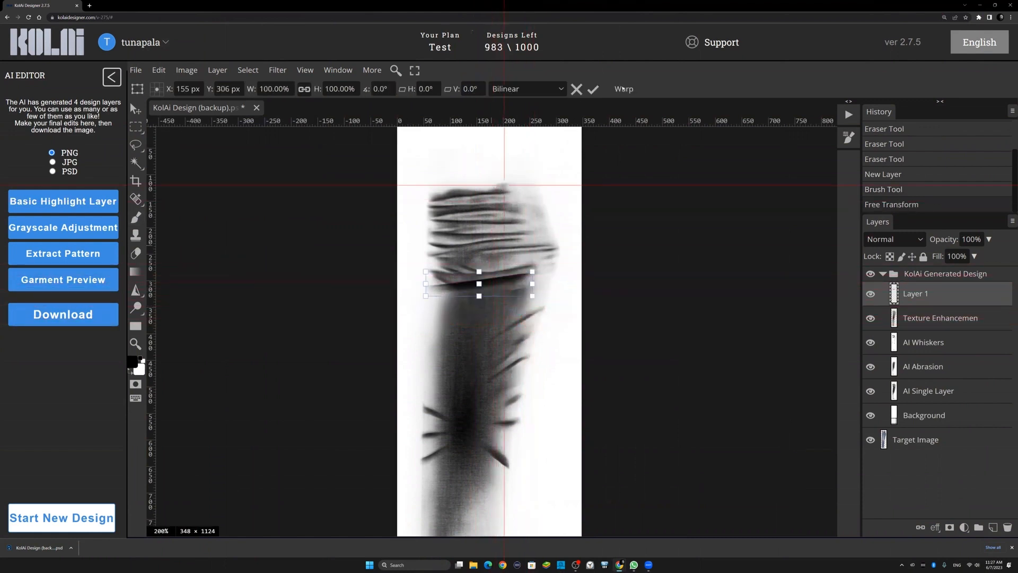
left_click(620, 88)
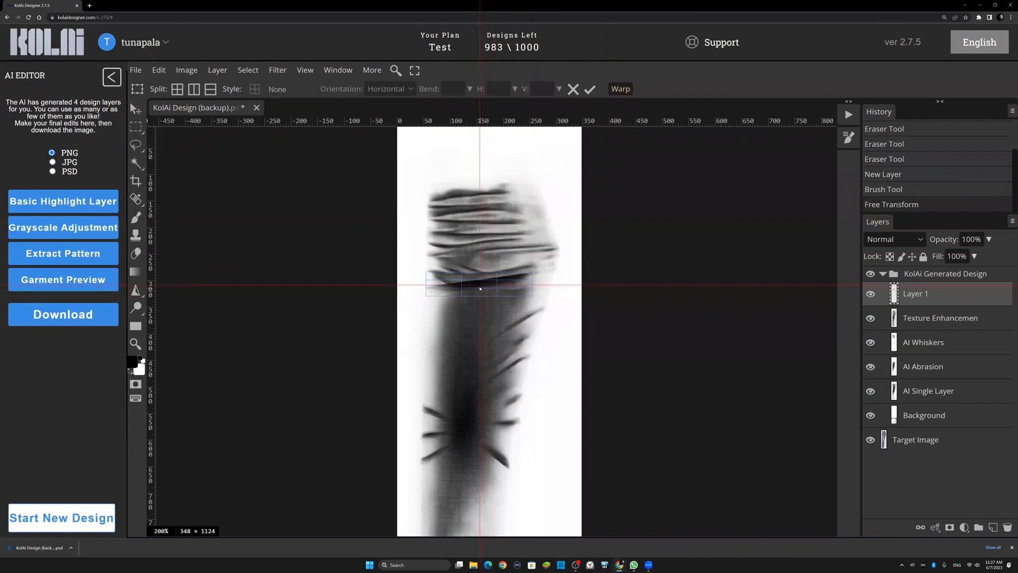
key("Return")
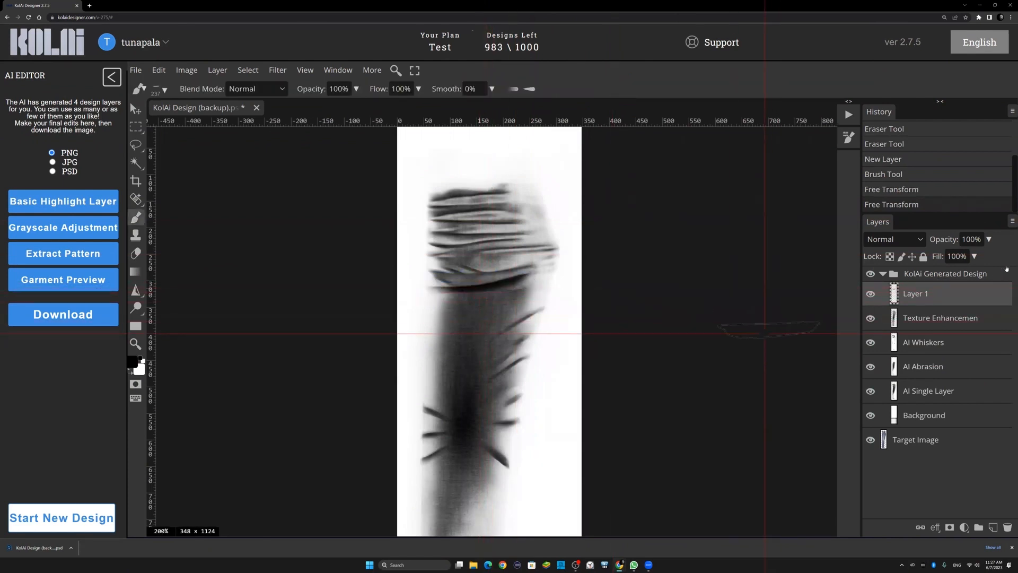
left_click(988, 239)
left_click_drag(986, 256, 963, 260)
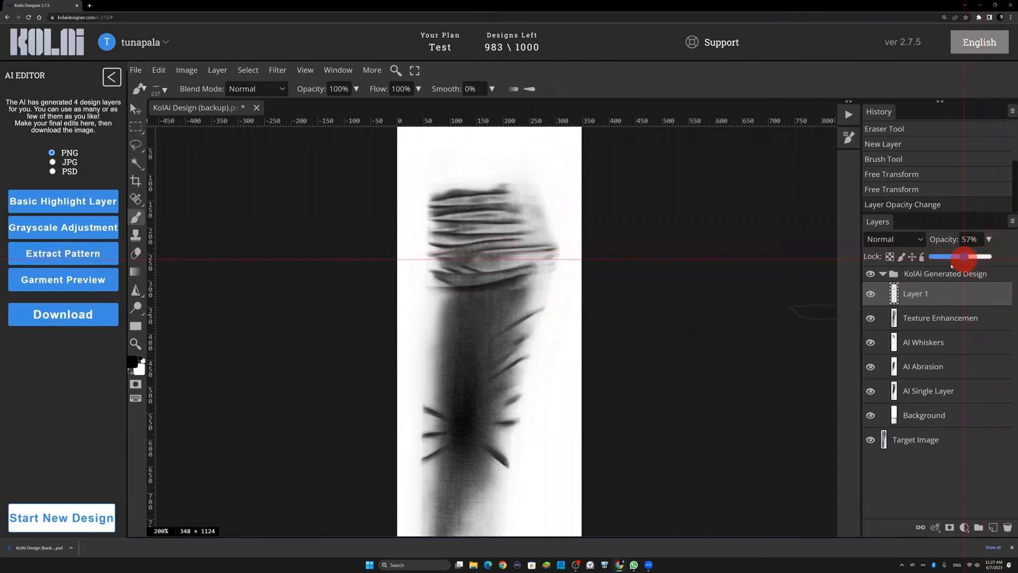
Add a Grayscale Adjustment above the KolAi Generated Design group, with input midtone 2.27 and input white level 220
left_click(917, 274)
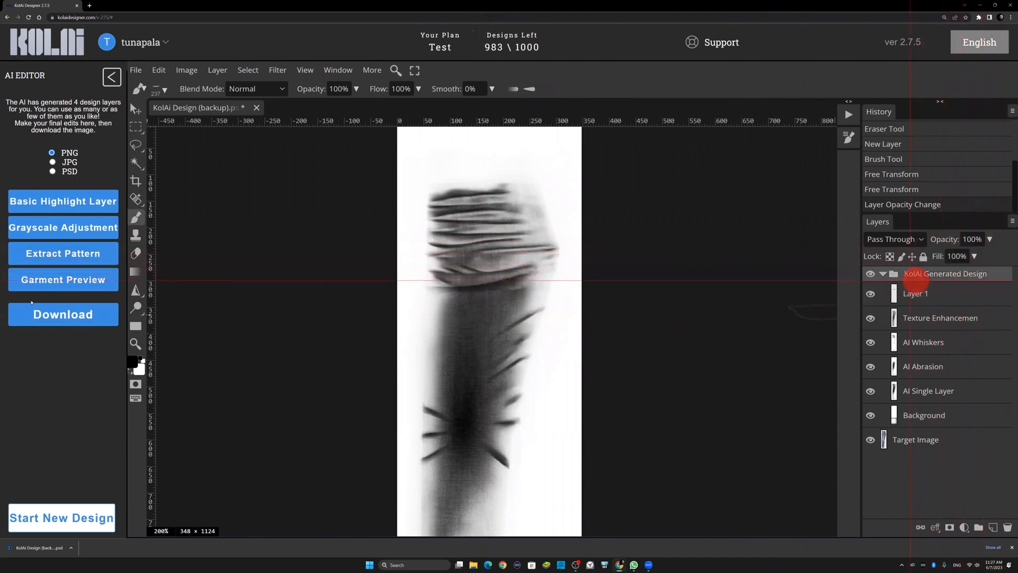
left_click(69, 229)
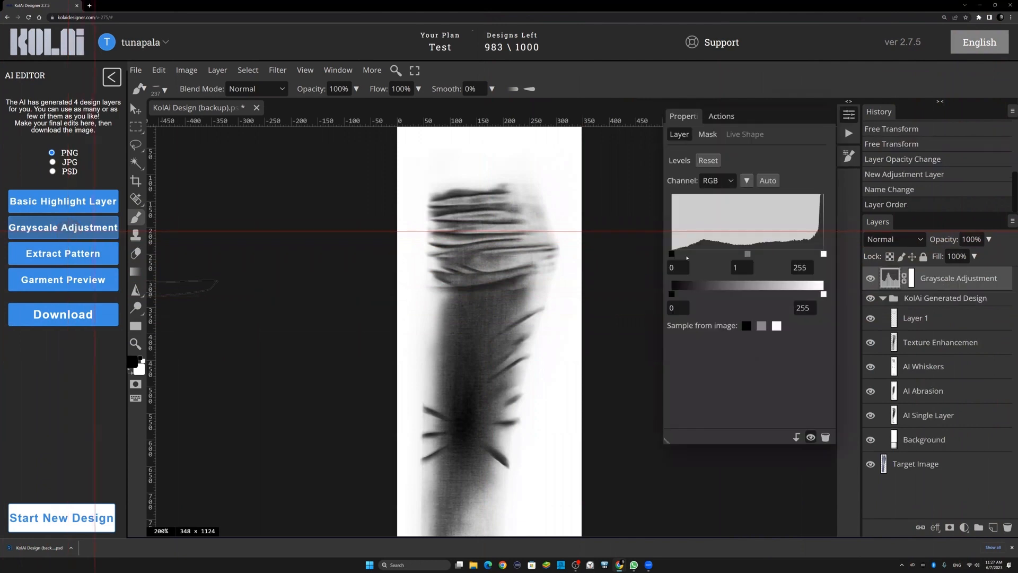
mouse_move(744, 255)
left_mouse_down()
mouse_move(718, 254)
mouse_move(747, 254)
left_mouse_up()
left_click_drag(676, 254, 690, 254)
mouse_move(758, 254)
left_mouse_down()
mouse_move(738, 254)
mouse_move(752, 254)
left_mouse_up()
left_click_drag(822, 255, 803, 254)
left_click_drag(692, 253, 645, 252)
left_click_drag(733, 254, 715, 255)
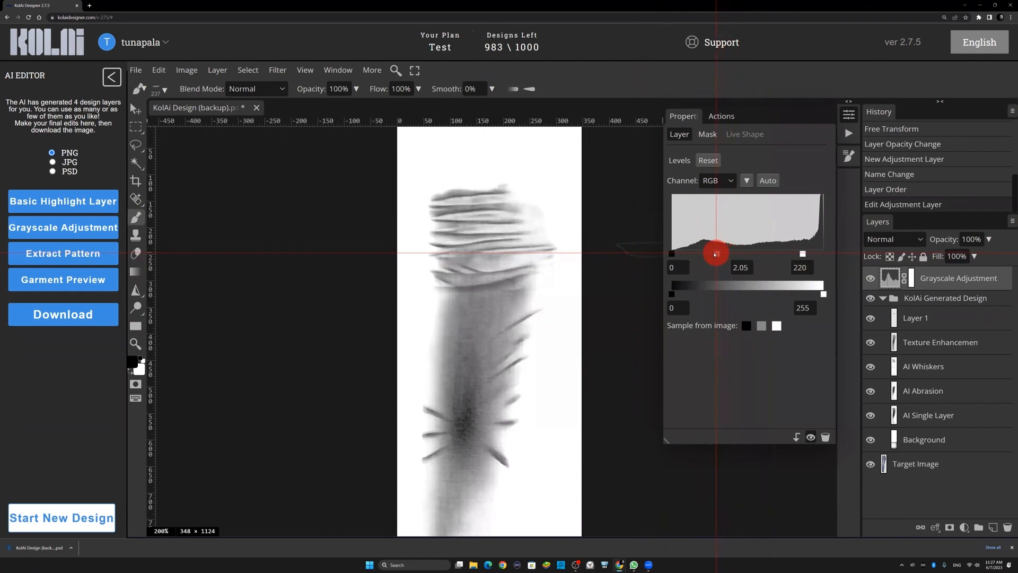
Check the lightened leg along its length and set the Grayscale Adjustment's input white level to 255
scroll(499, 369, "down", 5)
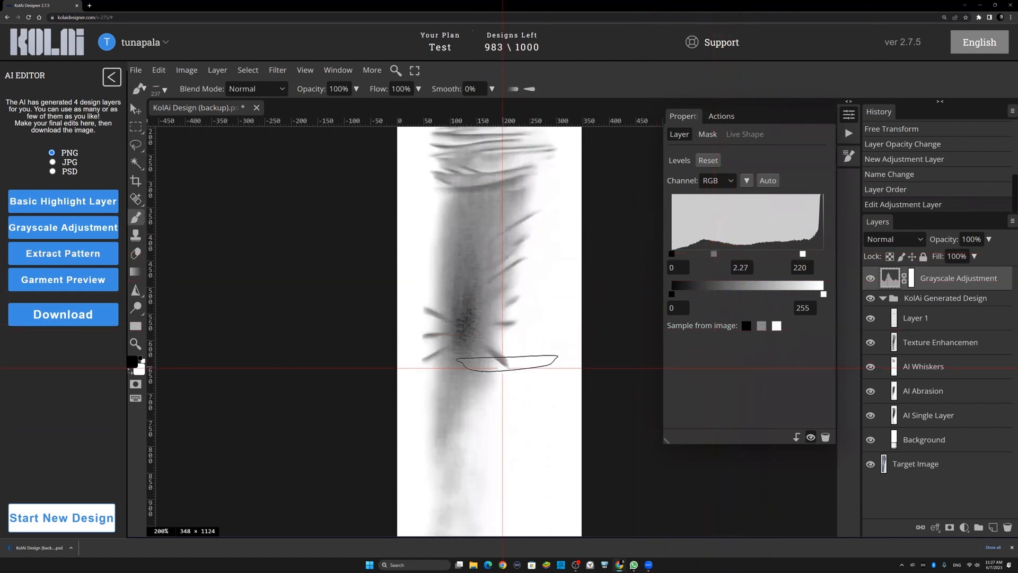
scroll(496, 376, "up", 4)
scroll(496, 378, "up", 3)
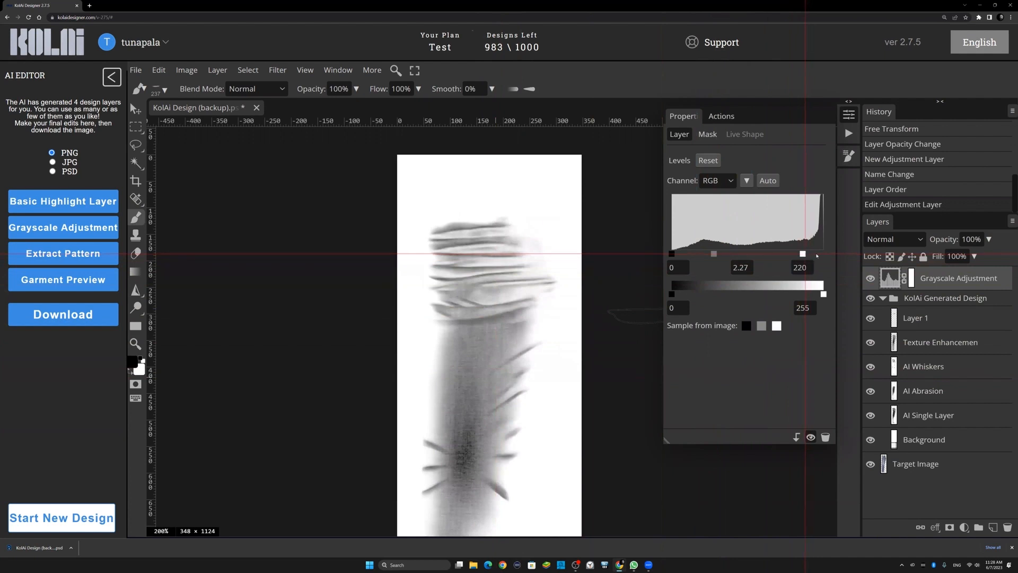
mouse_move(823, 254)
left_mouse_down()
mouse_move(800, 254)
mouse_move(815, 254)
left_mouse_up()
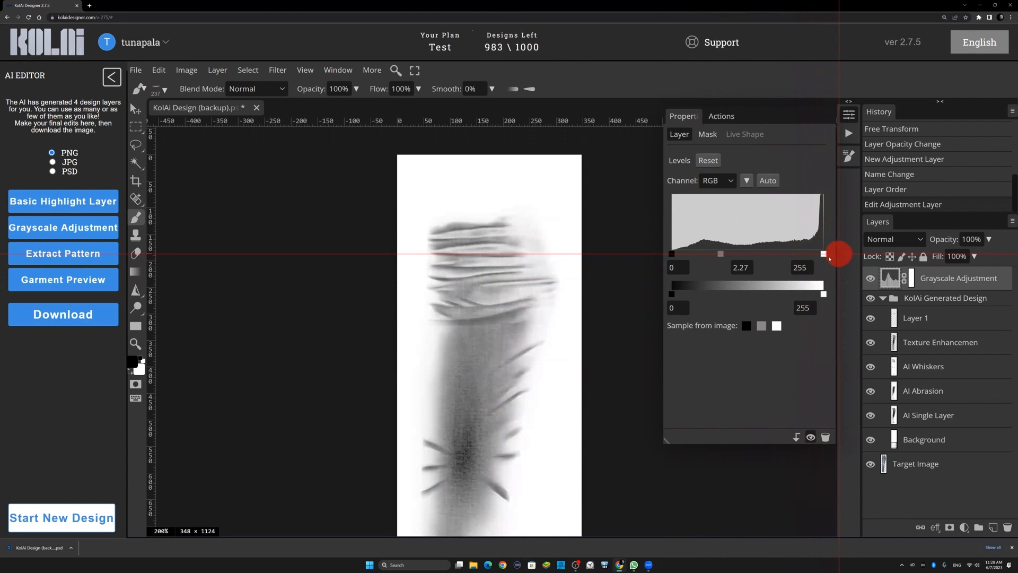
Download the layered design in PSD format as 001
left_click(53, 172)
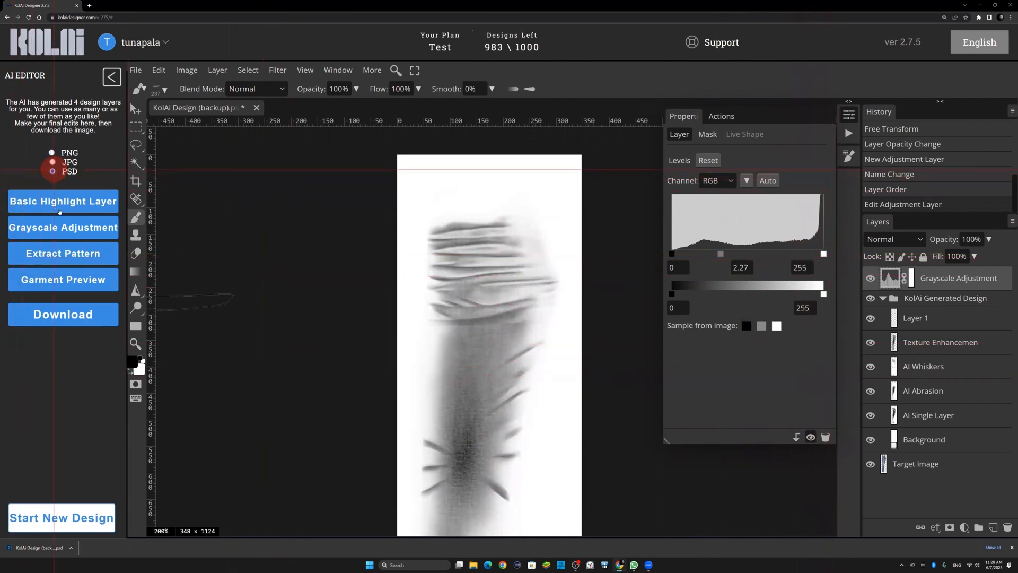
left_click(80, 313)
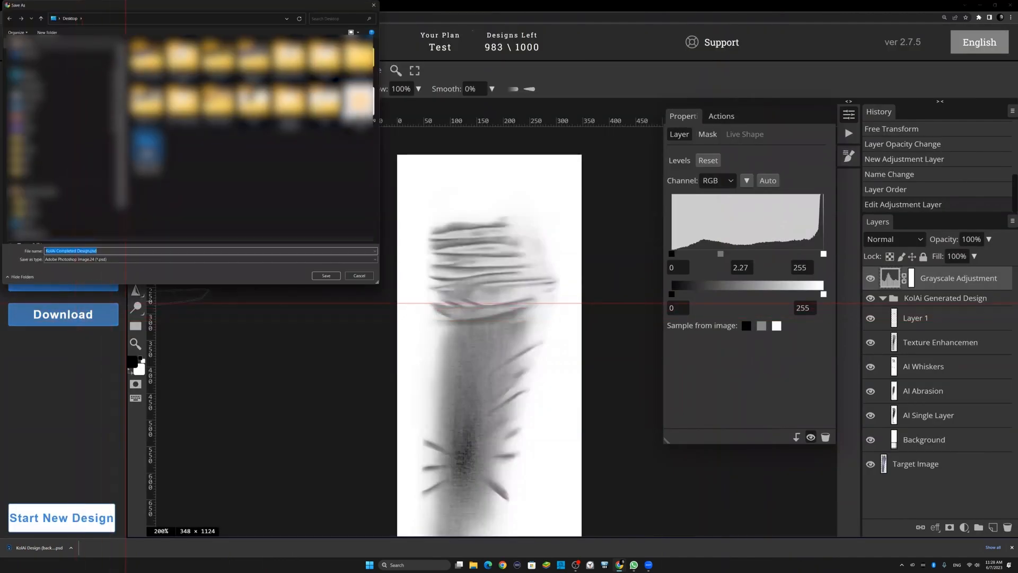
type("001")
key("Return")
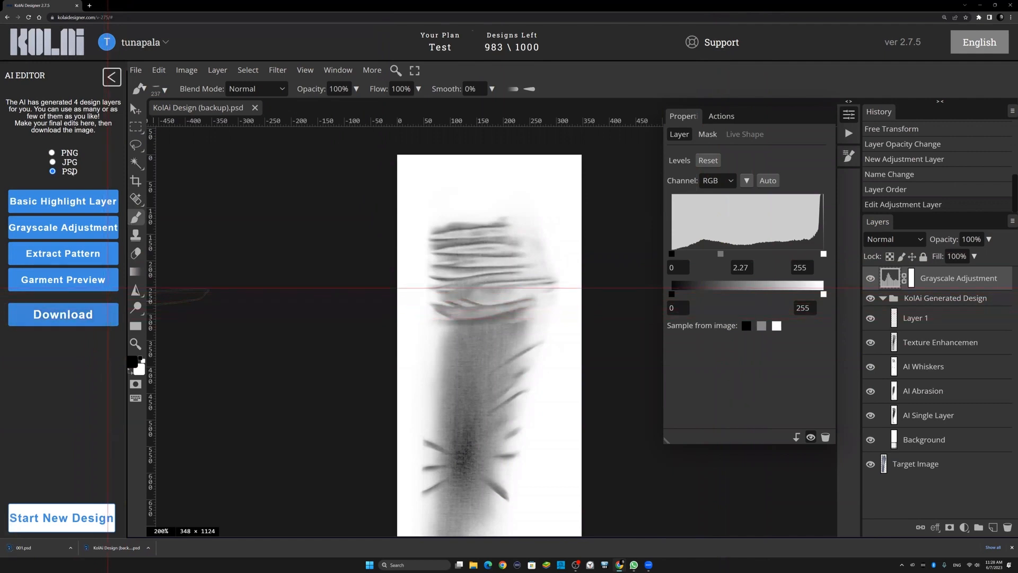
Download the full design in JPG format as COMPLETE DESIGN
left_click(86, 313)
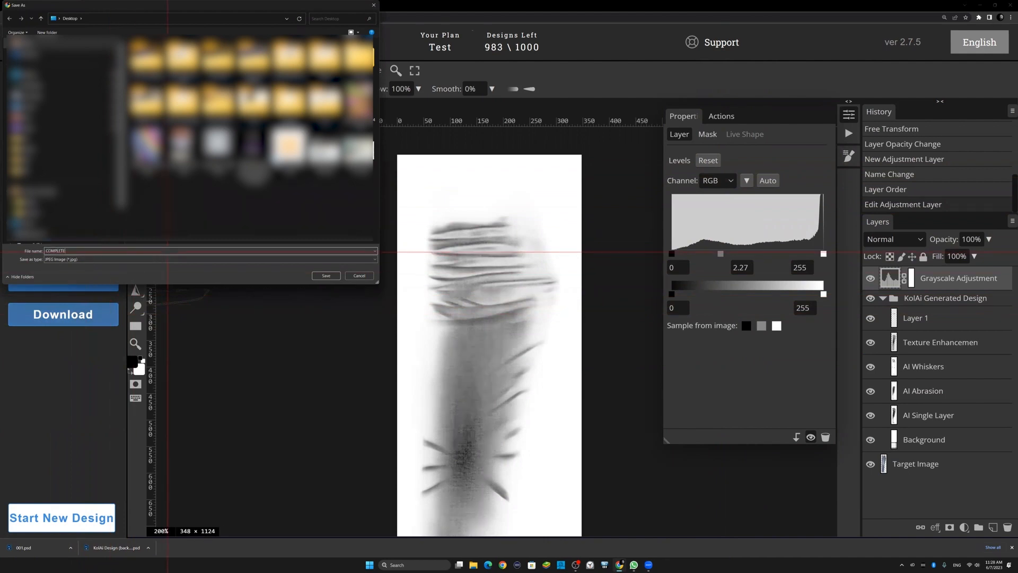
type("COMPLETE DESIGN")
key("Return")
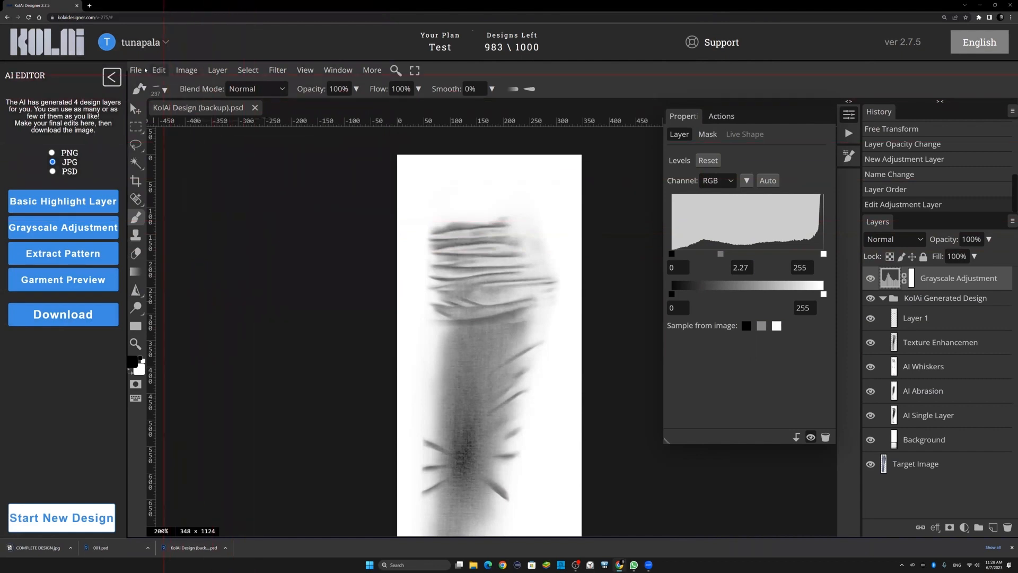
left_click(137, 70)
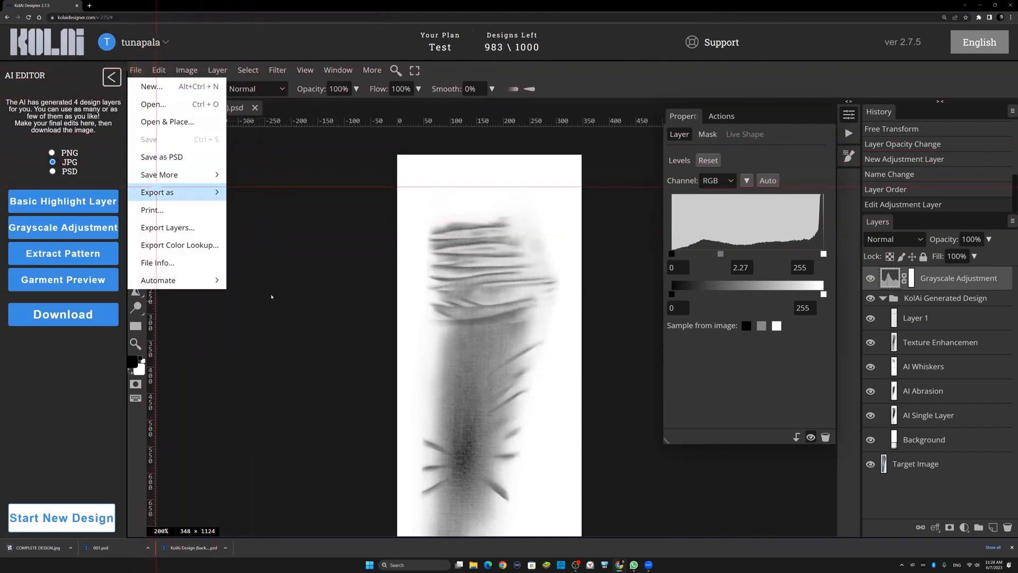
mouse_move(159, 192)
mouse_move(255, 298)
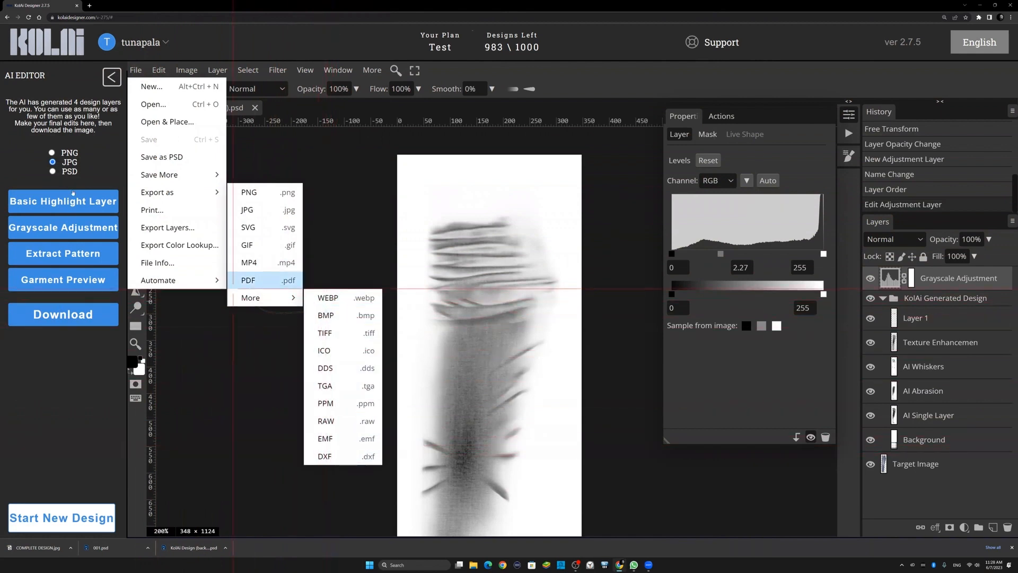
left_click(63, 383)
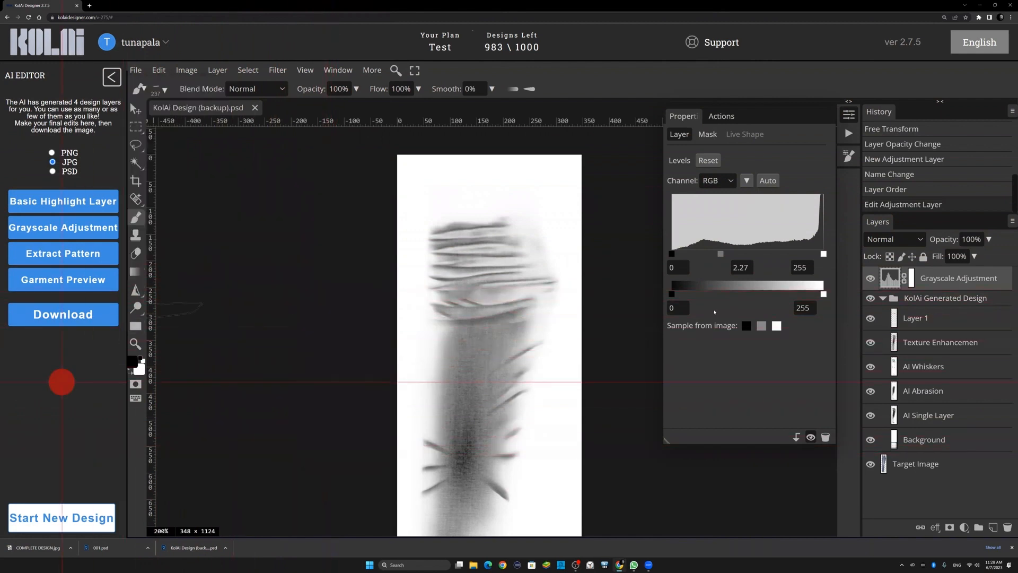
Hide the AI Abrasion, AI Whiskers and Texture Enhancement layers and download the remaining design as a JPG named 1st layer
left_click(870, 391)
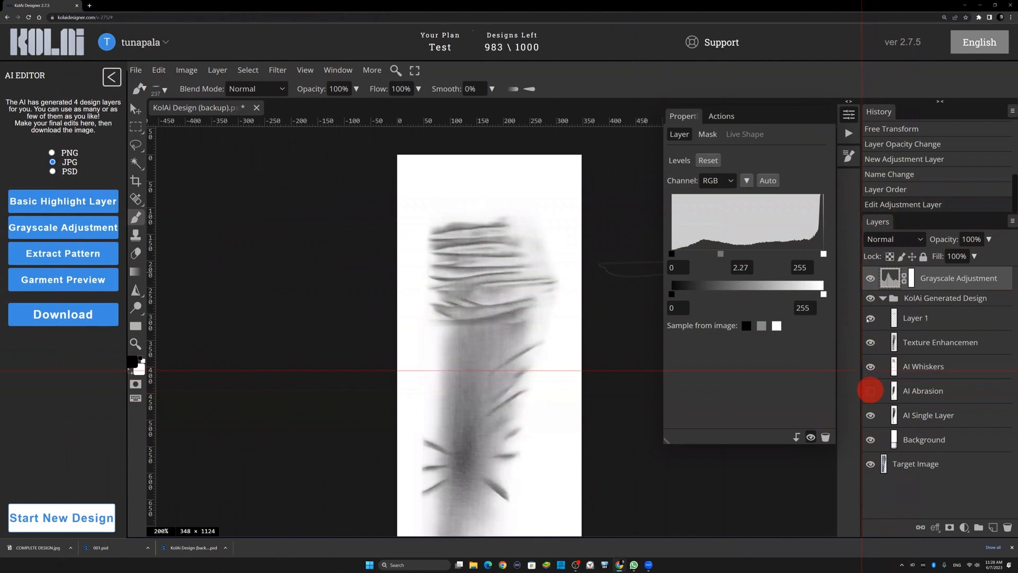
left_click(870, 366)
left_click(869, 342)
left_click(869, 318)
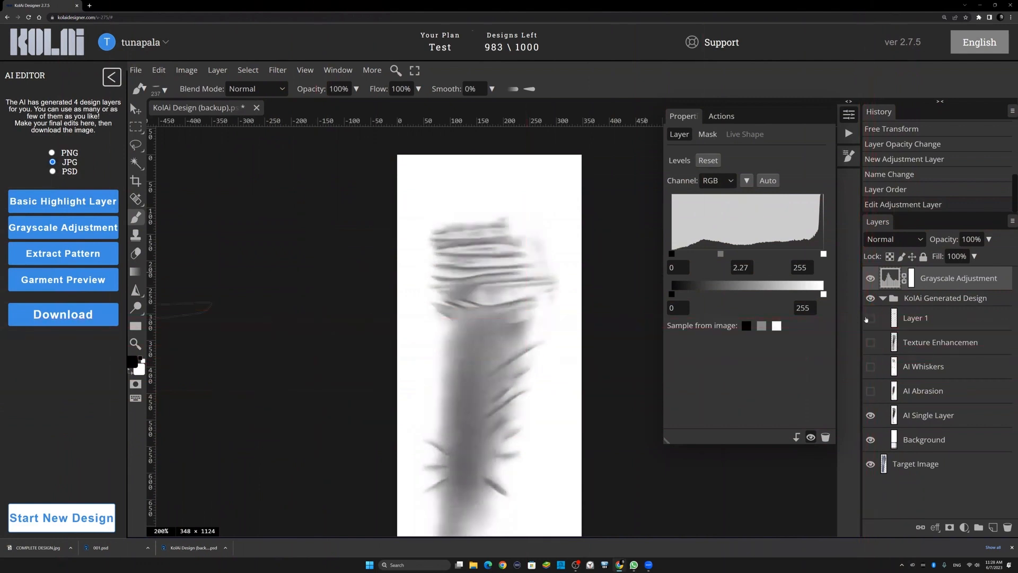
left_click(44, 322)
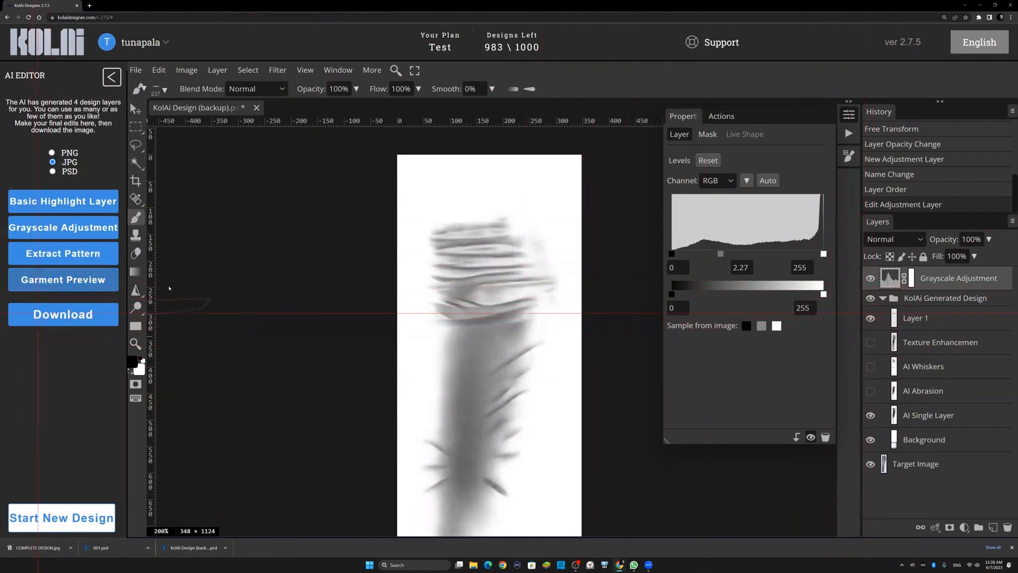
Show only the AI Abrasion layer over the background and download it as a JPG named abrasion
left_click(870, 318)
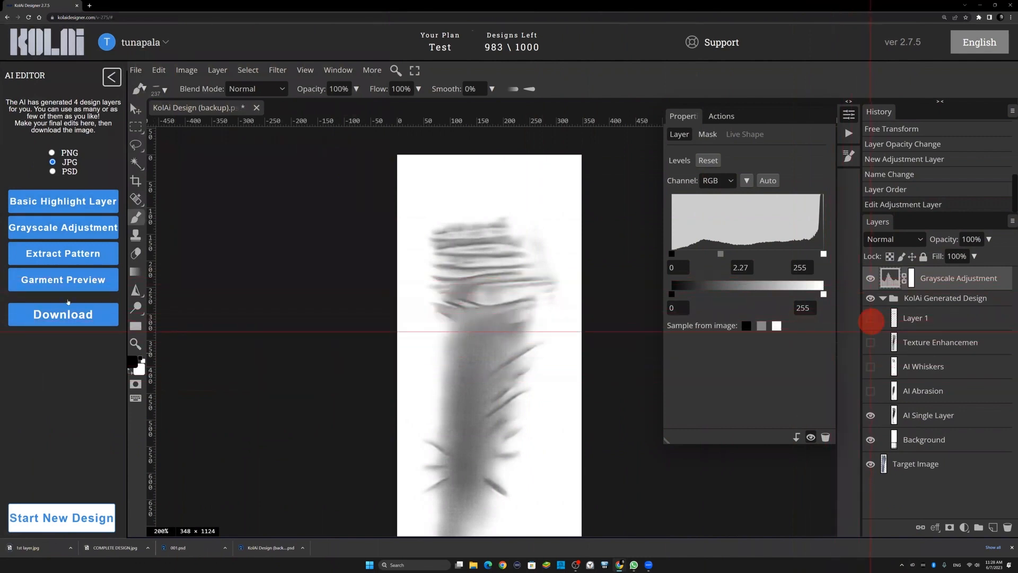
left_click(870, 390)
left_click(870, 415)
left_click(57, 321)
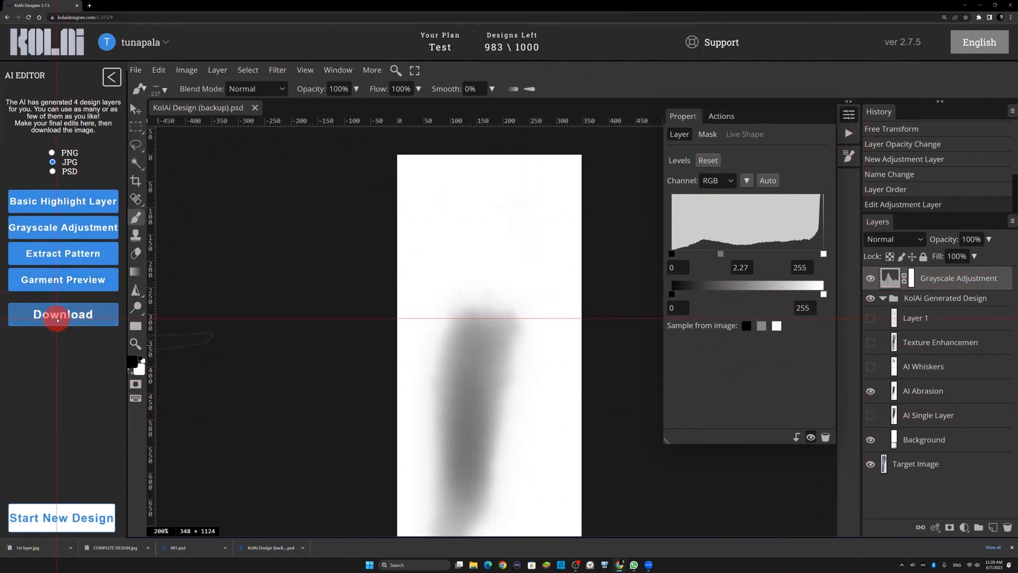
type("abrasion")
key("Return")
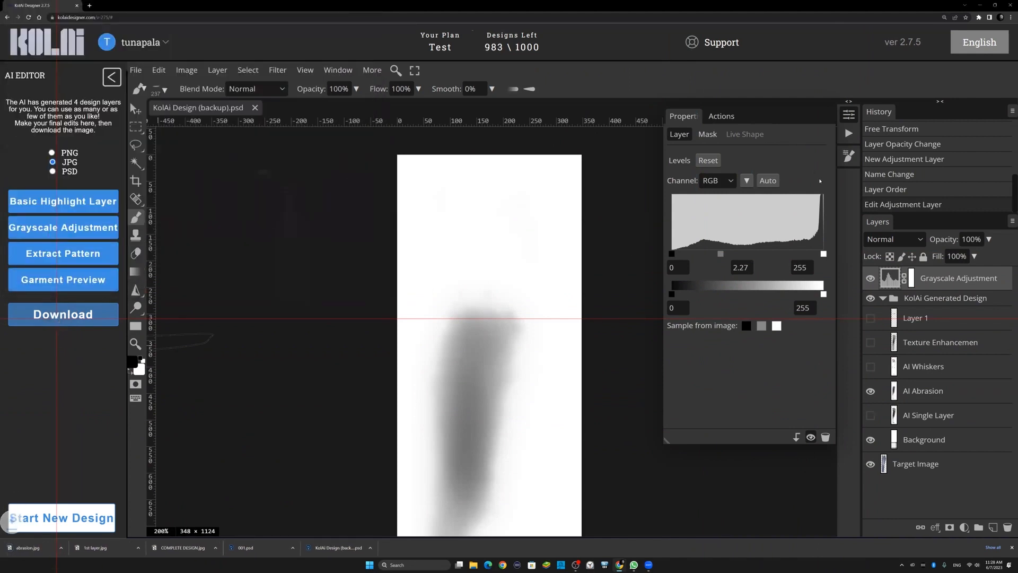
Show only the AI Whiskers layer over the background and download it as a JPG named whisker
left_click(870, 391)
left_click(870, 366)
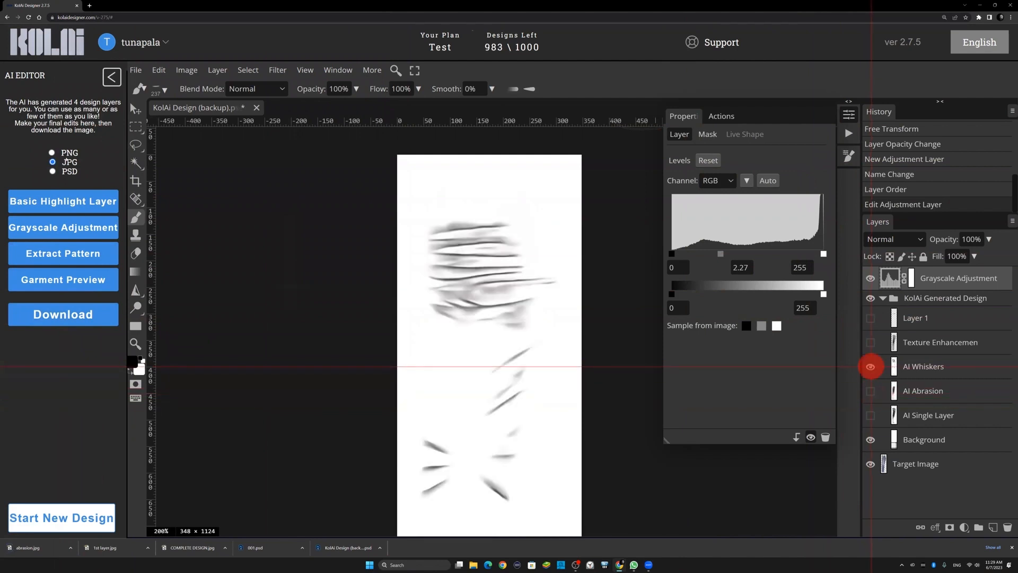
left_click(65, 315)
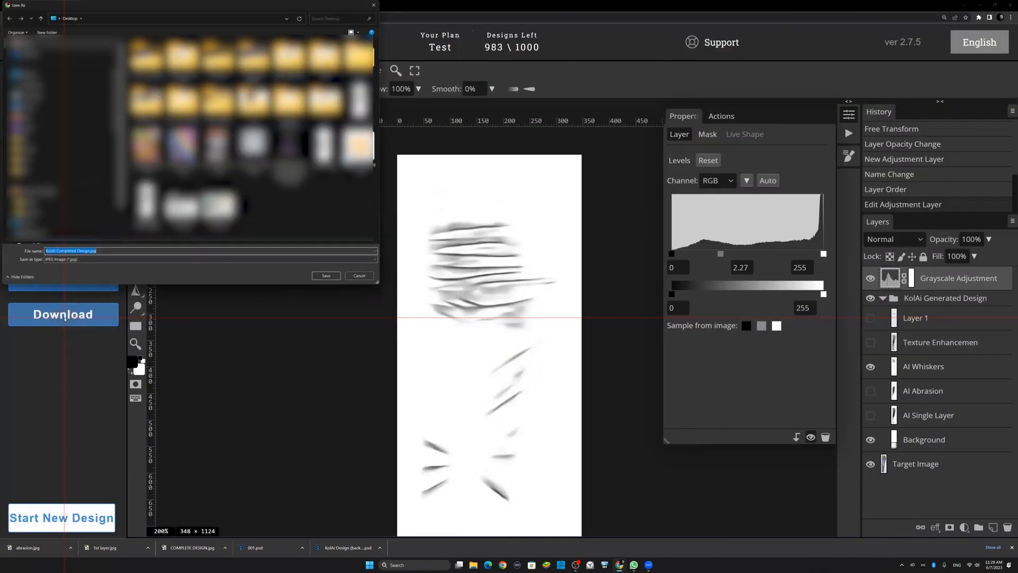
type("whisker")
key("Return")
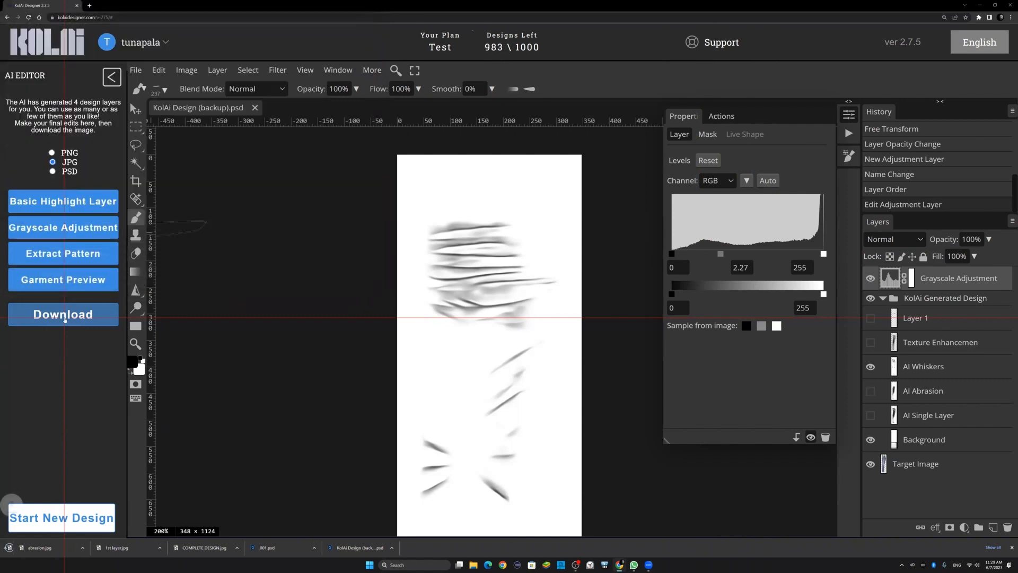
Show only the Texture Enhancement layer over the background, raise its opacity to 94% and start downloading it
left_click(870, 342)
left_click(870, 367)
left_click(916, 342)
left_click(988, 239)
left_click(983, 257)
left_click(57, 318)
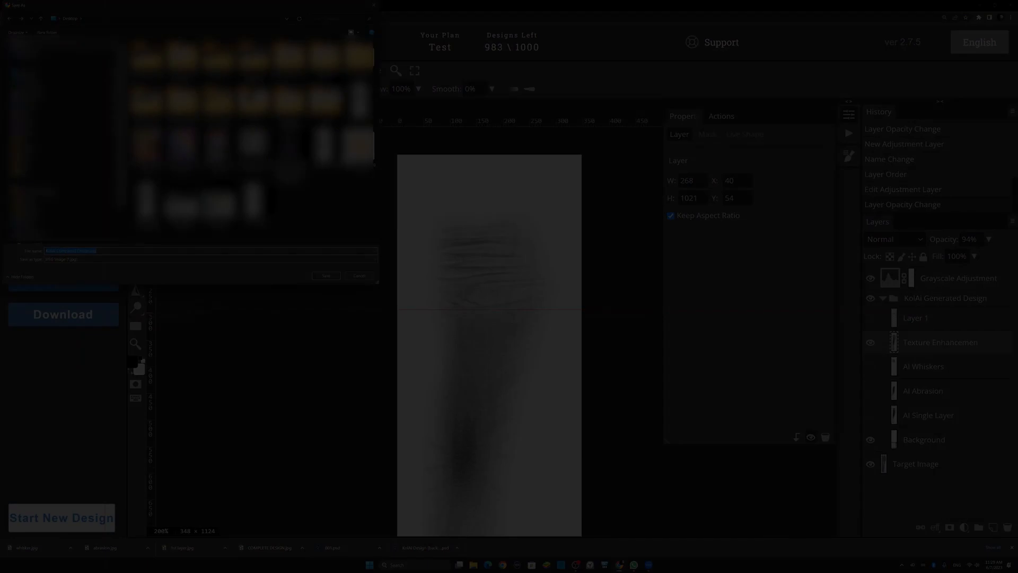